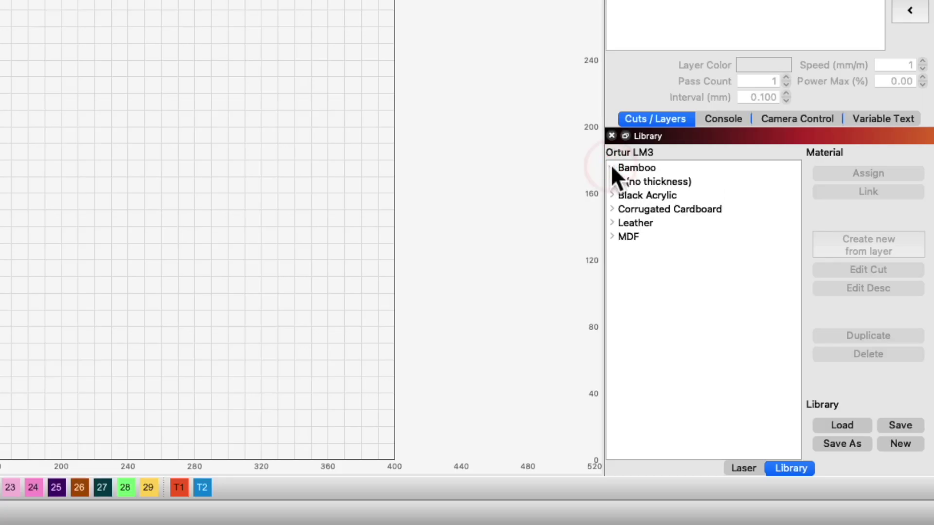
Step: Assign the Black Acrylic 5.00mm Cut preset to layer C01, giving it speed 100
click(619, 182)
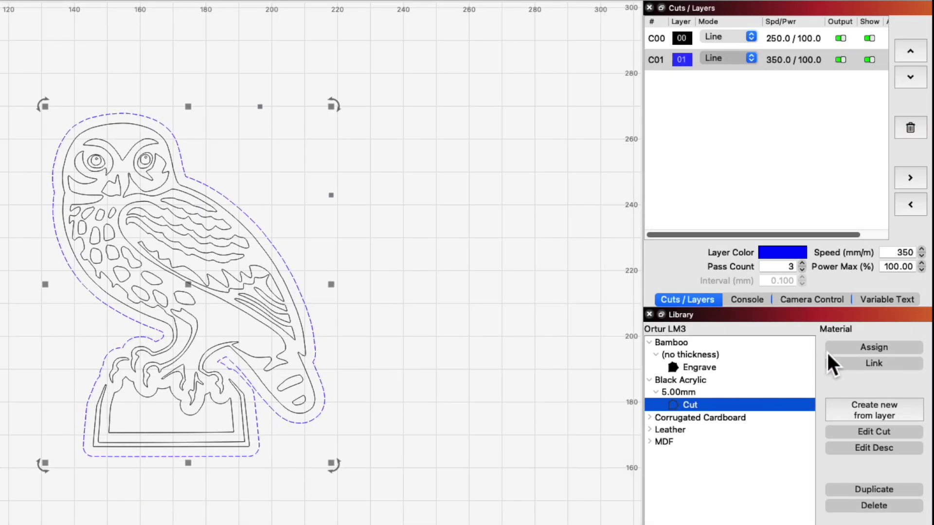
click(839, 349)
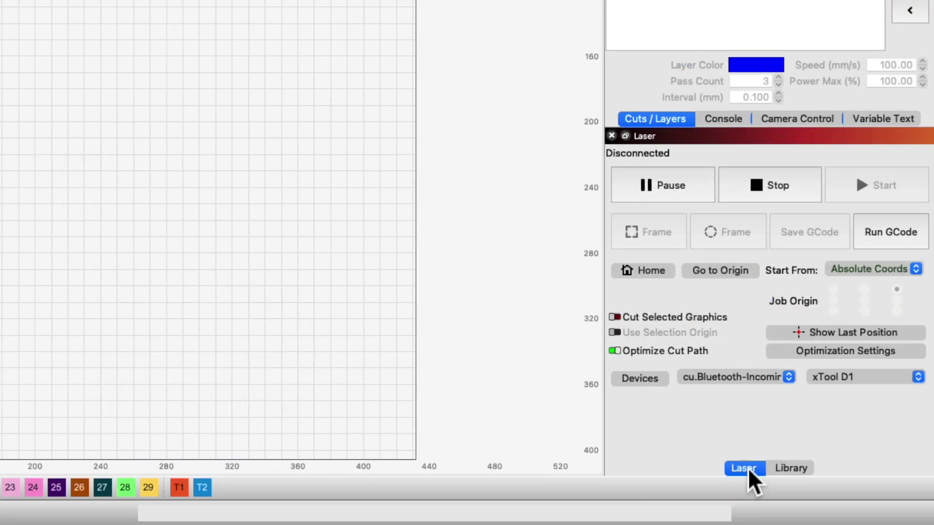
Step: Show the Library panel and switch the active laser from SCULPFUN S9 to xTool D1
click(789, 468)
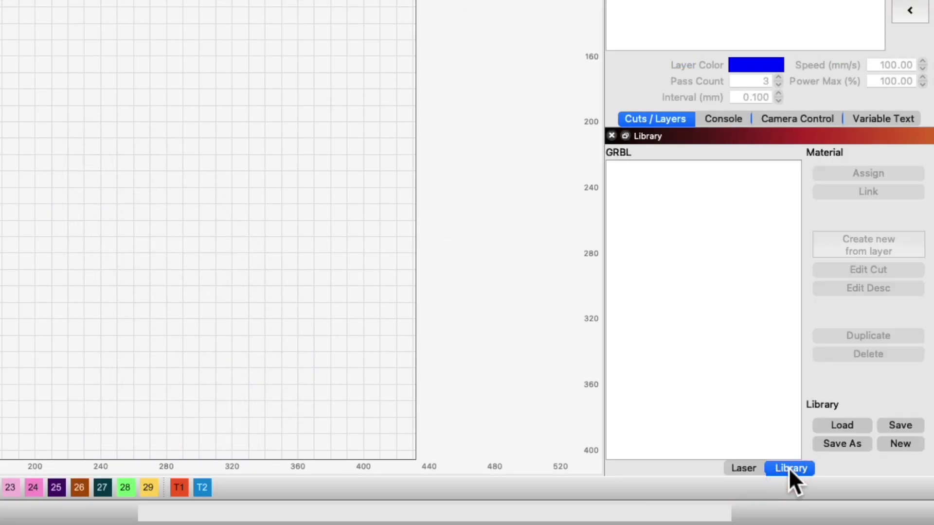
click(754, 467)
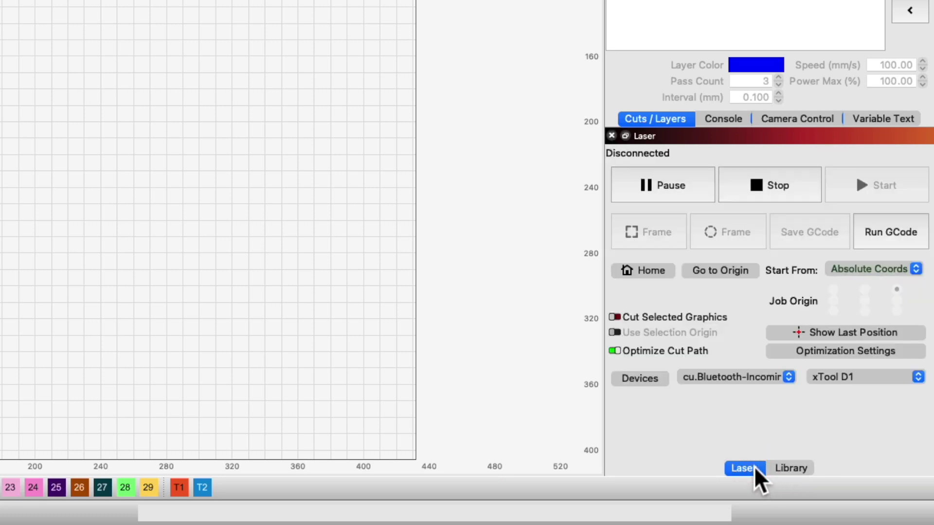
click(777, 468)
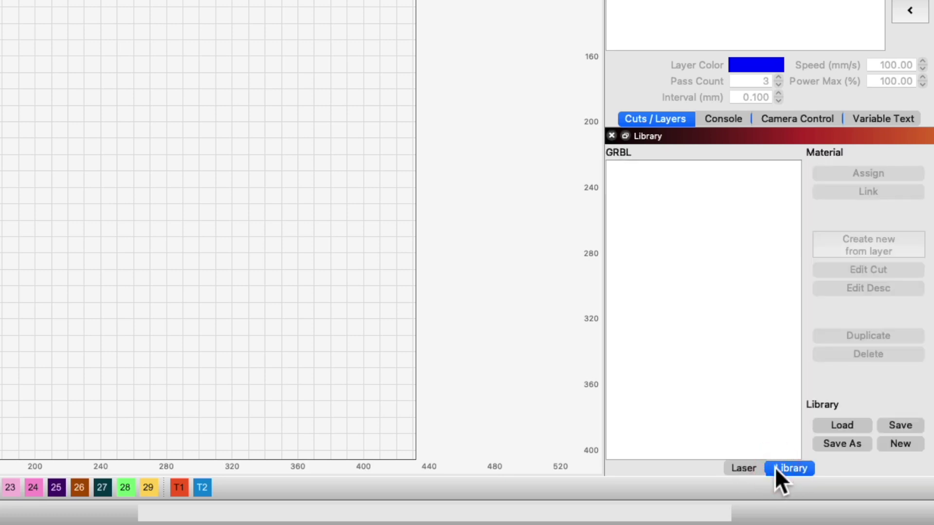
click(212, 7)
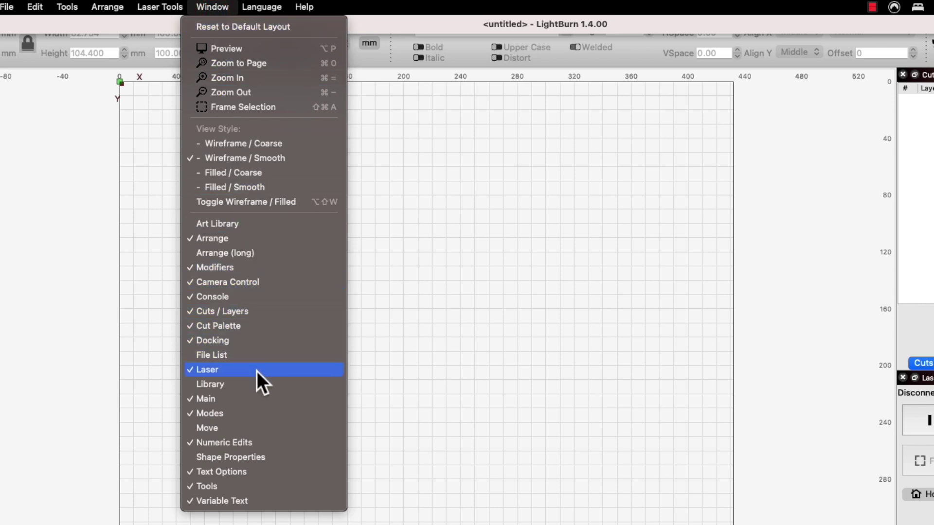
click(256, 385)
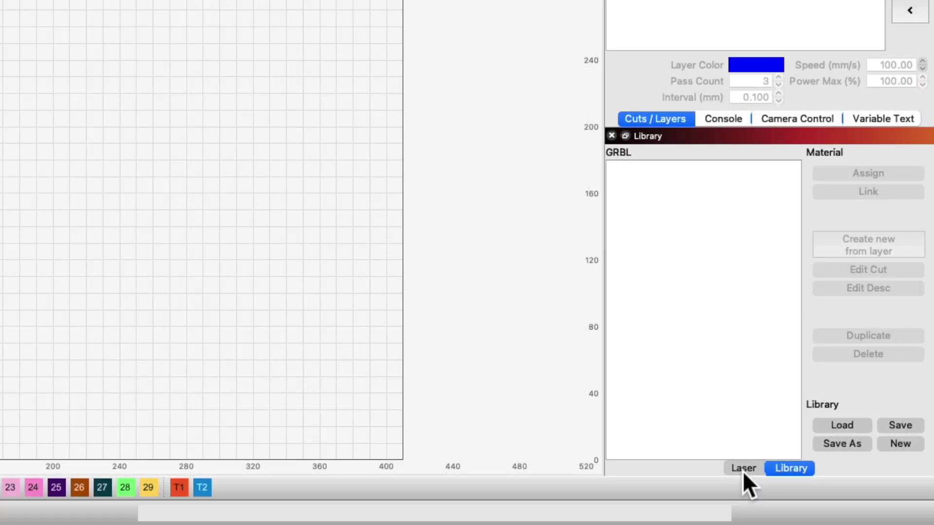
click(742, 469)
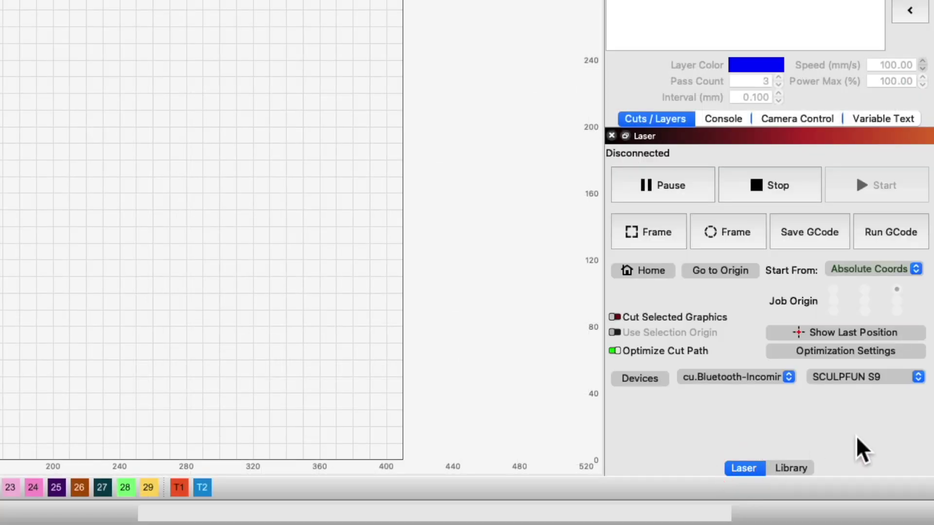
click(918, 377)
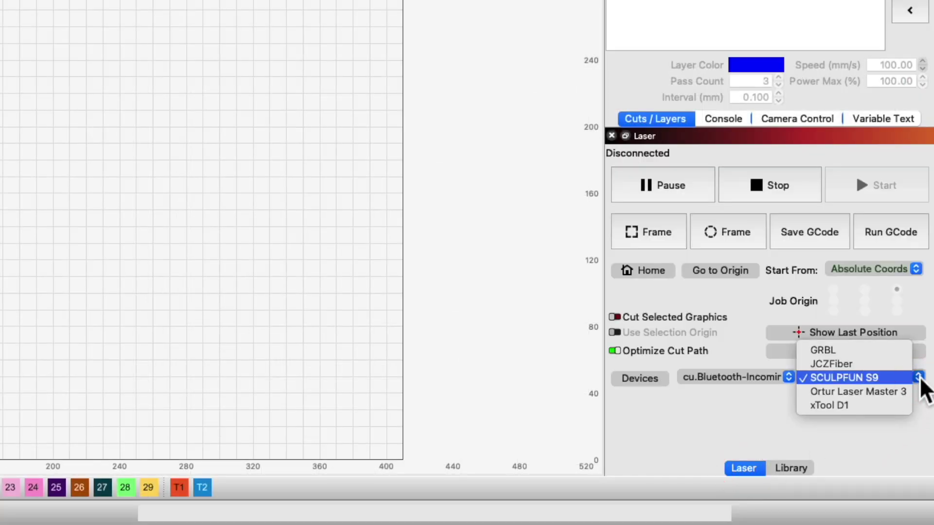
click(902, 401)
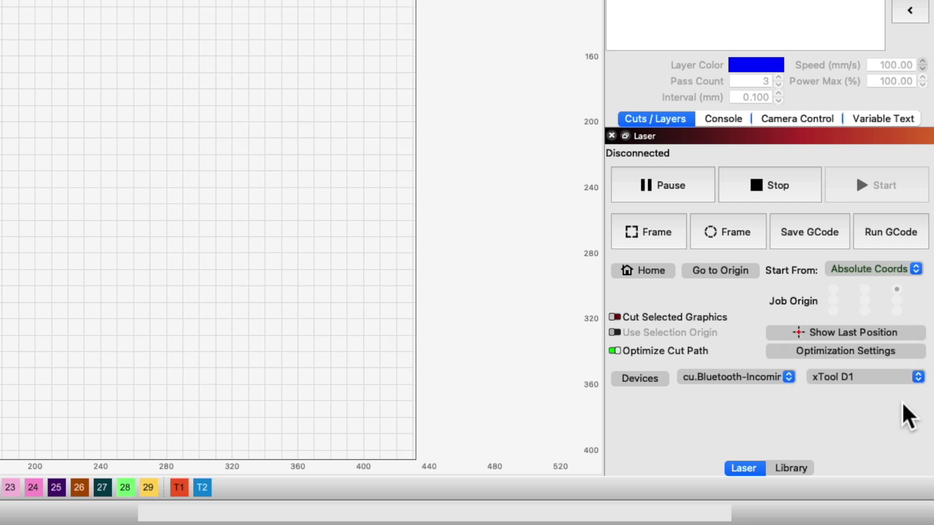
Step: Create a new empty material library and save it as 'xTool D1'
click(793, 468)
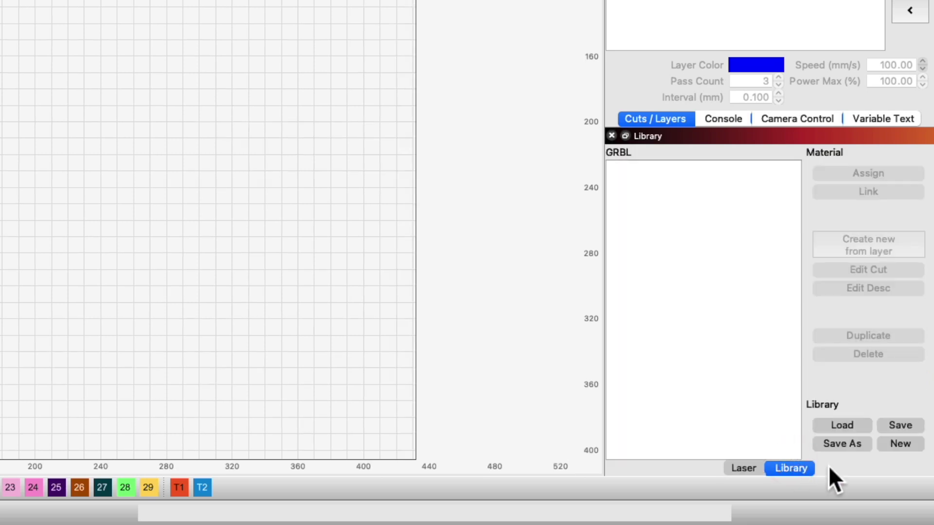
click(912, 445)
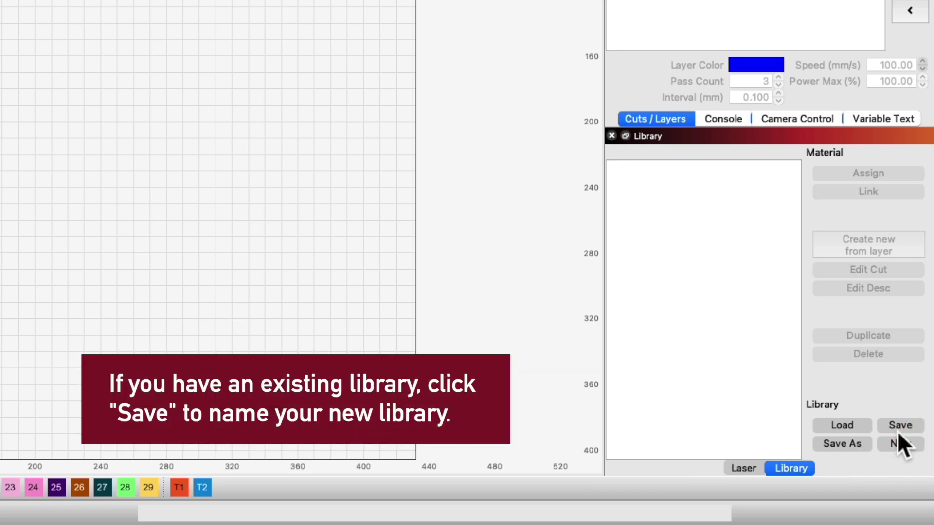
click(901, 426)
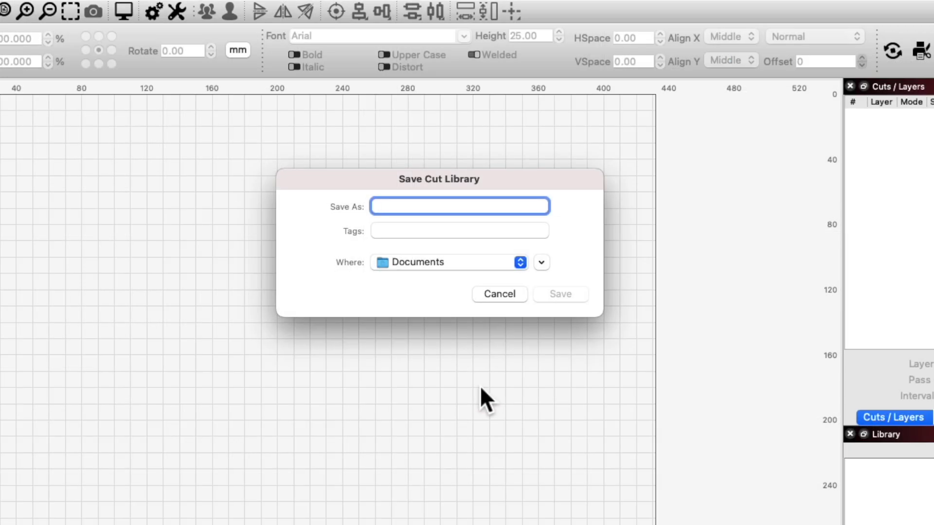
text(x)
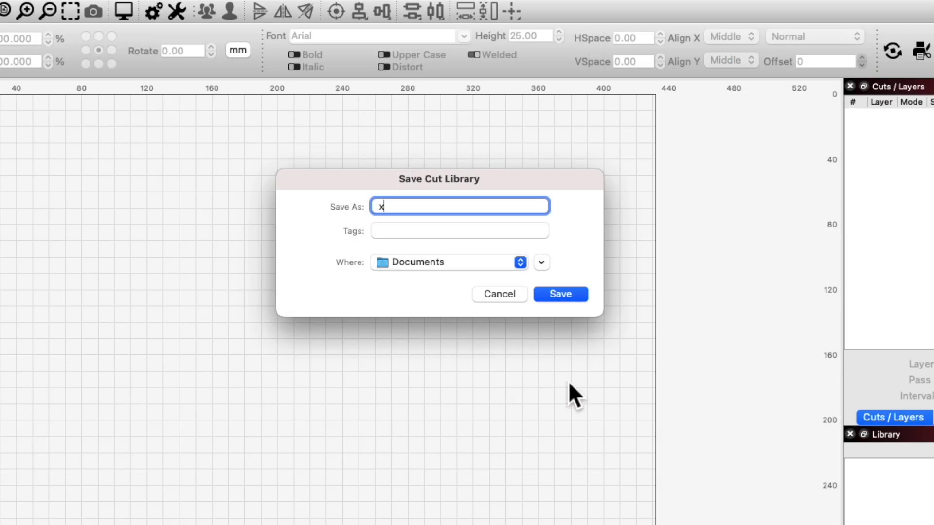
text(Tool D1)
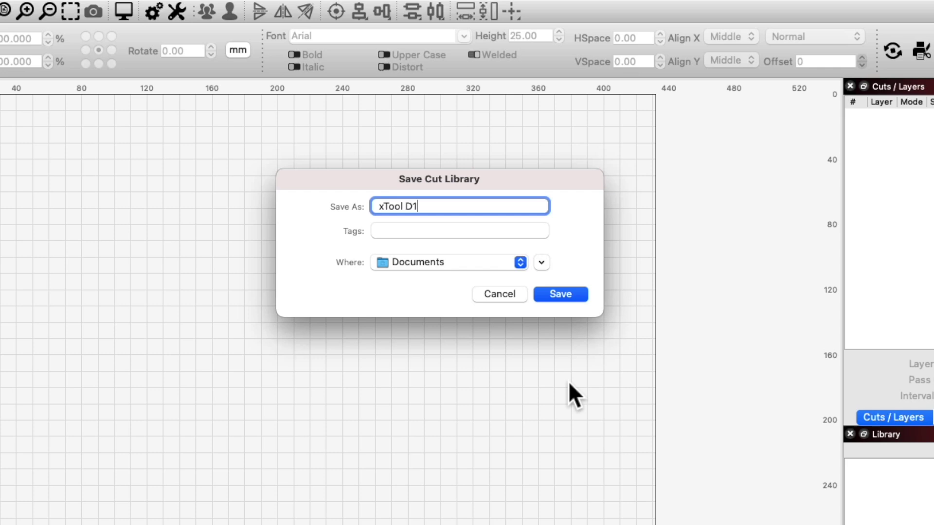
click(560, 294)
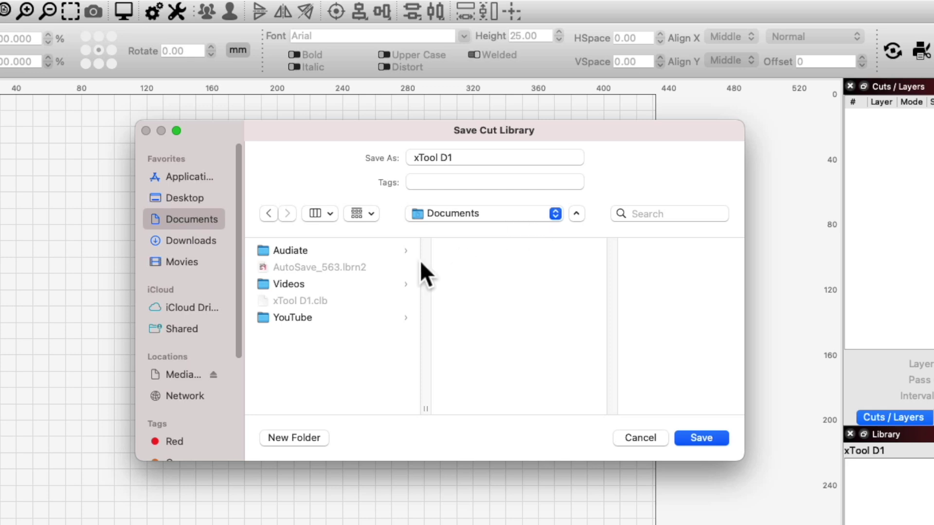
click(190, 395)
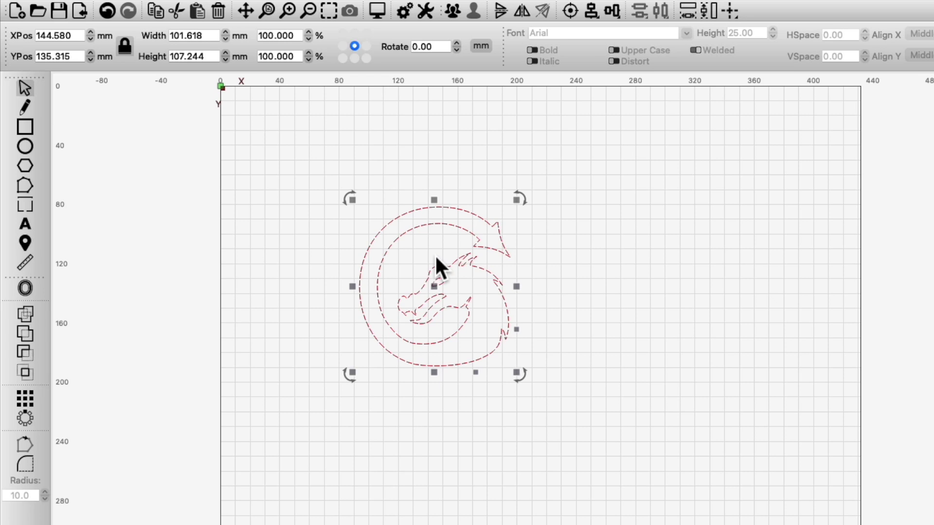
Step: Move the dragon design, draw a 146 mm circle around it, and align their centres
drag(433, 287, 525, 338)
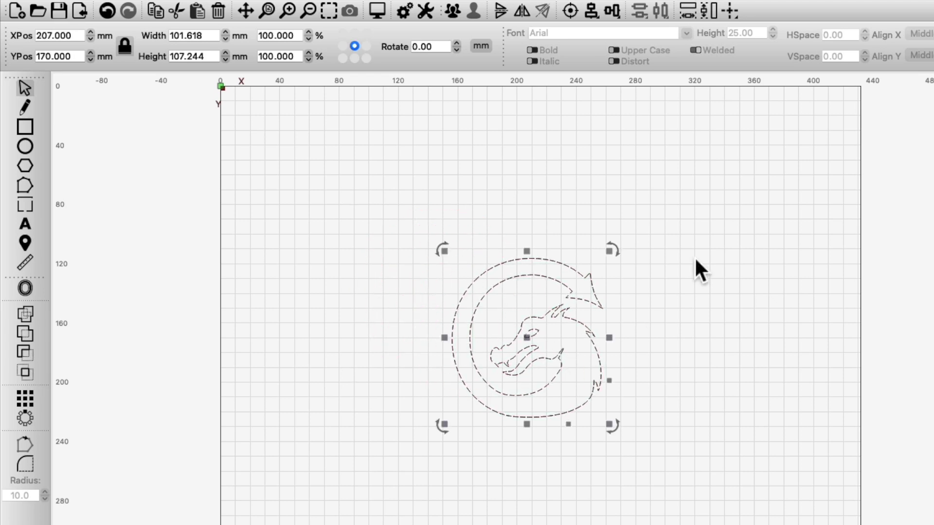
key(e)
drag(424, 251, 600, 469)
key(ctrl+a)
click(567, 11)
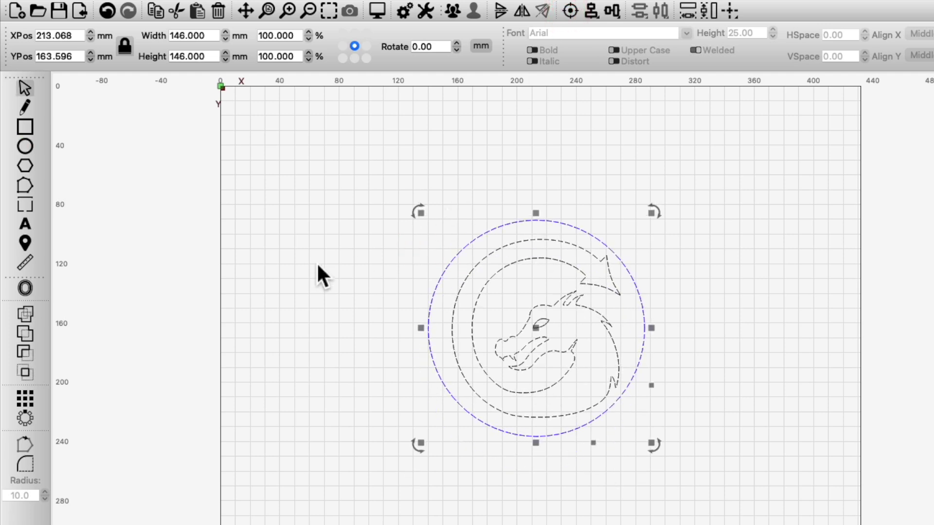
click(296, 251)
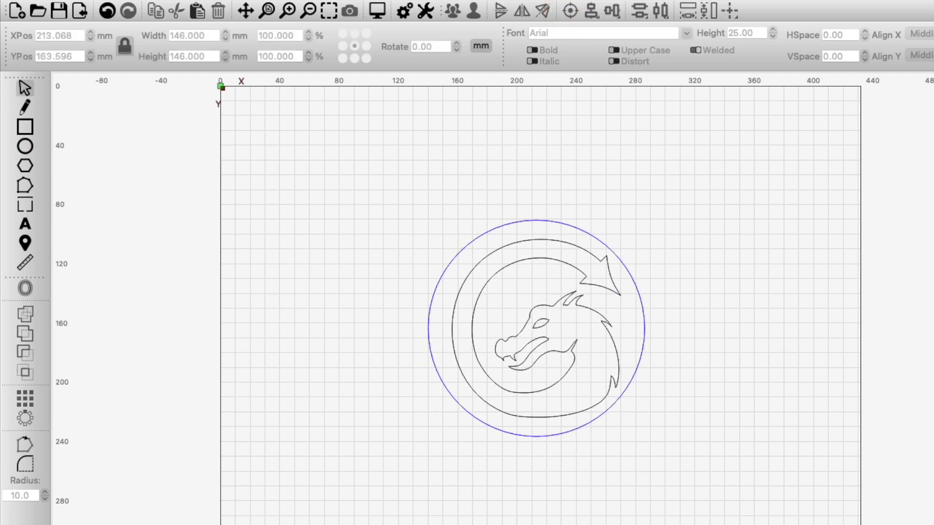
Step: Set layer C00 to Fill mode at 5000 mm/m and 90% power
key(ctrl+a)
click(767, 94)
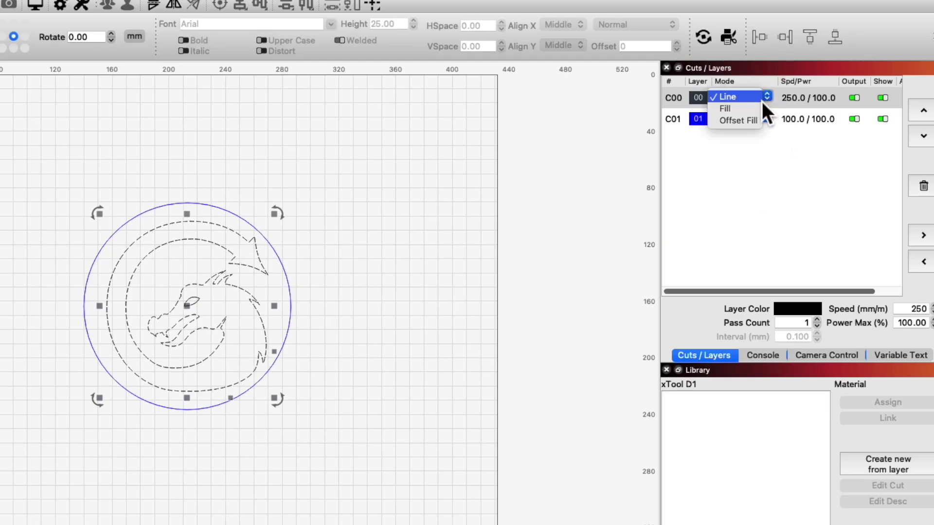
click(760, 105)
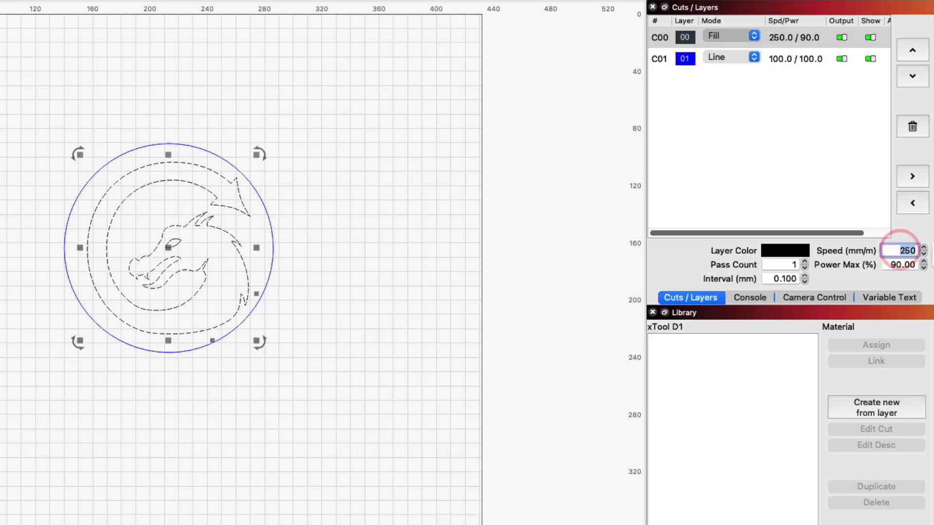
text(5000)
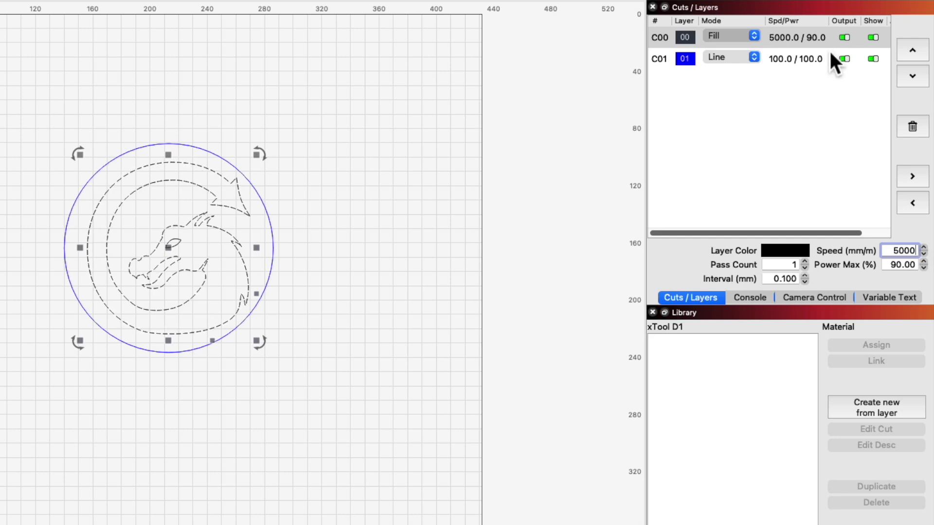
Step: Set layer C01 to 350 mm/m speed with 2 passes
click(793, 60)
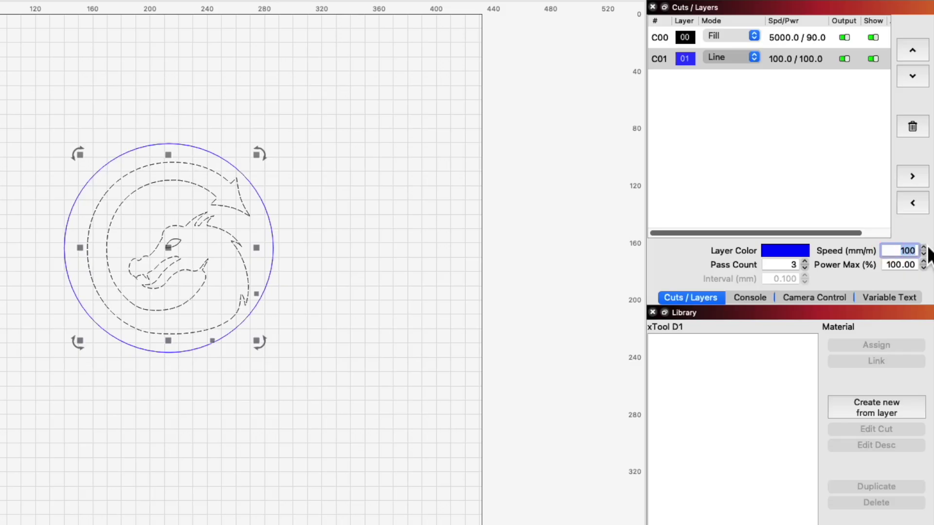
text(350)
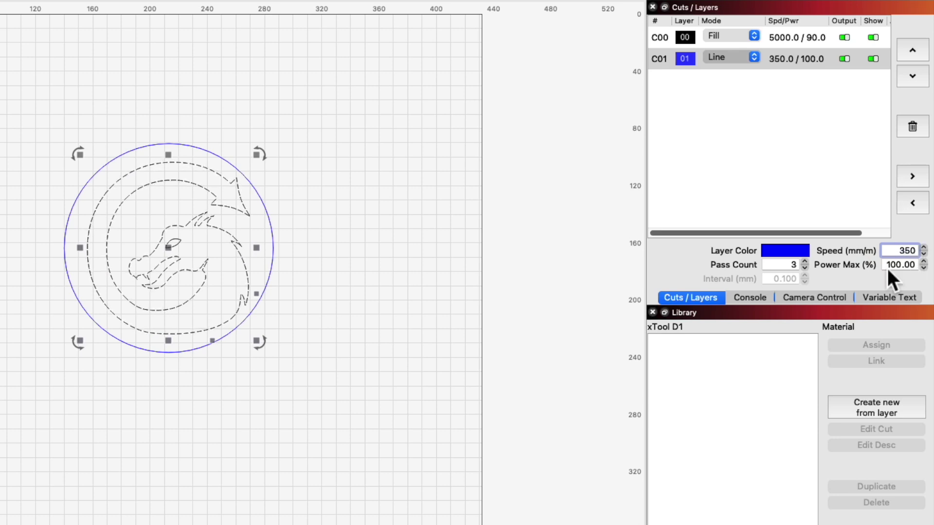
click(804, 267)
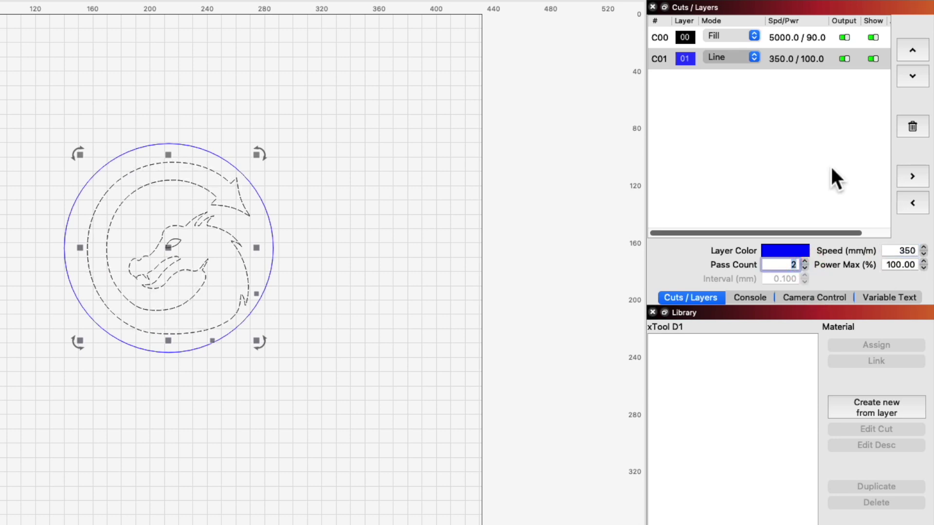
Step: From layer C00, create a no-thickness Basswood library entry described 'Dark Engrave'
click(797, 56)
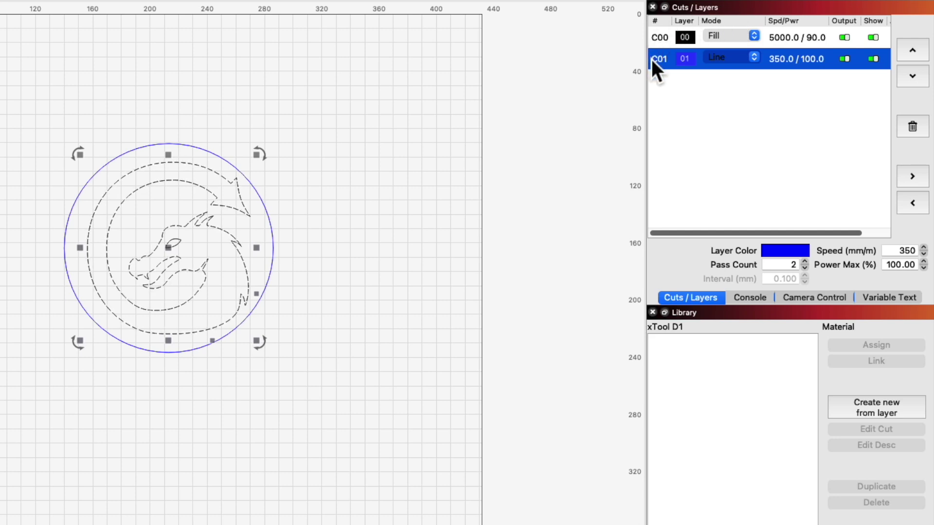
click(780, 34)
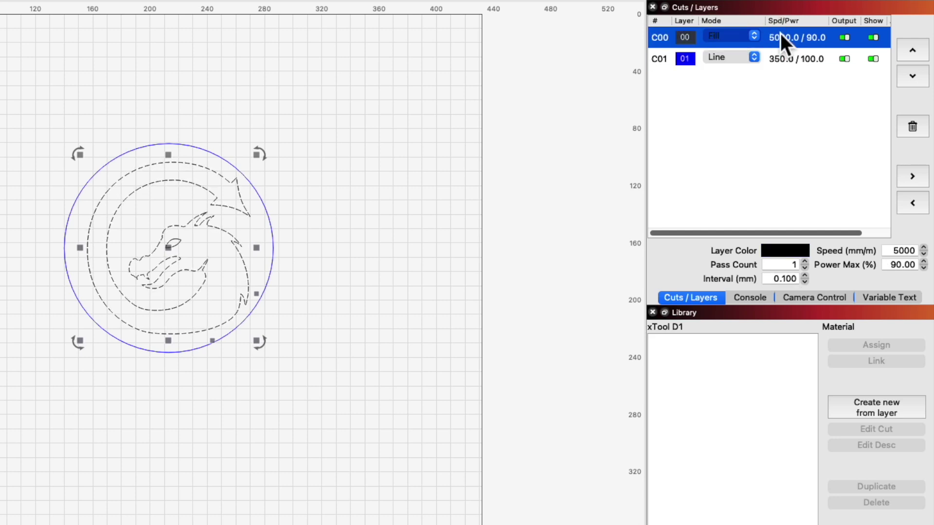
click(894, 282)
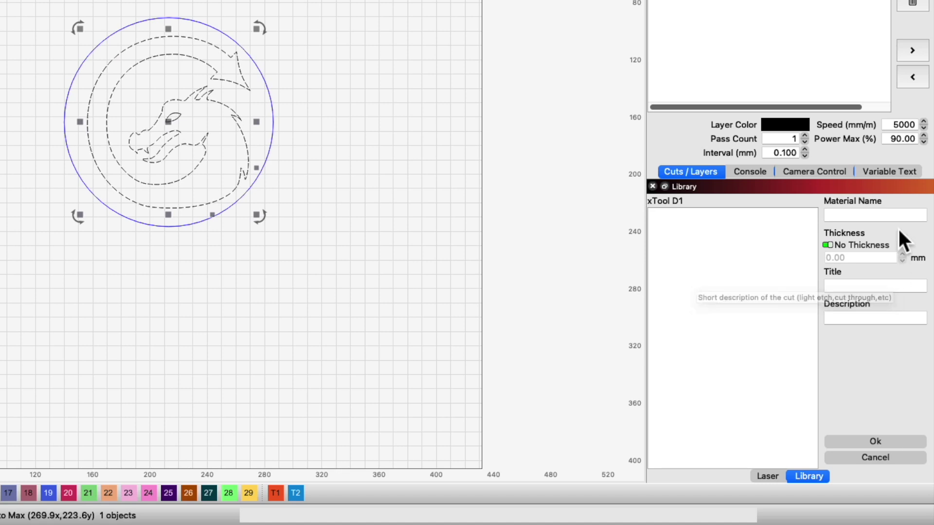
click(897, 215)
text(Basswood)
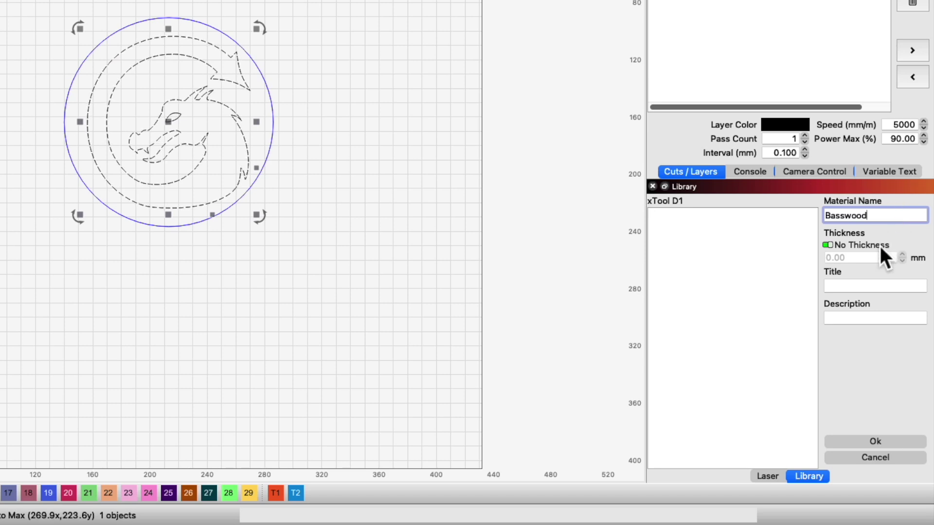
mouse_move(880, 246)
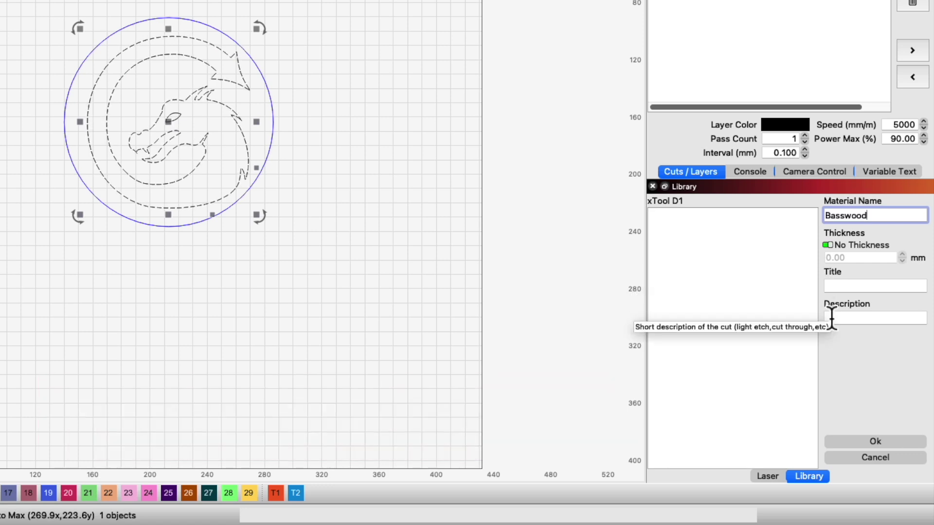
click(832, 319)
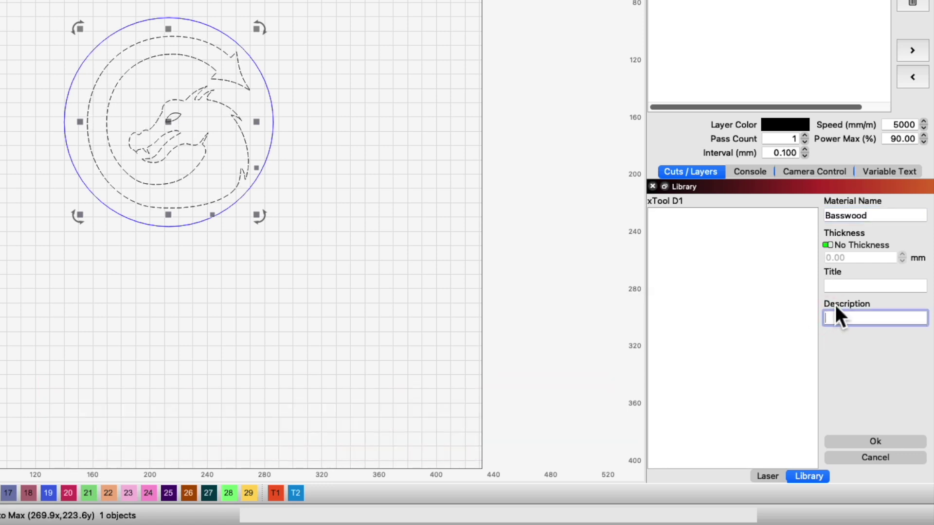
text(Dark Engrave)
click(872, 438)
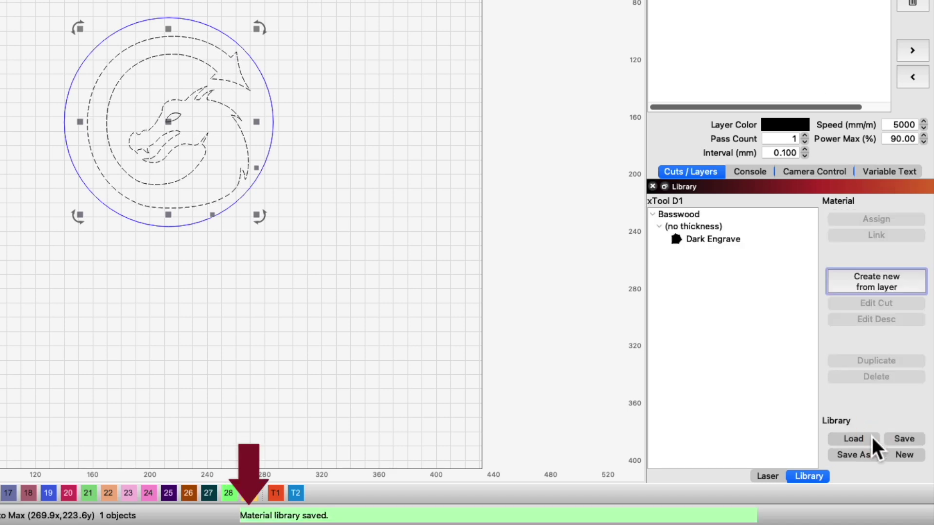
Step: Add a Basswood 3.00mm 'Cut' entry from layer C01, then select the tag outline and top hole
click(653, 212)
click(653, 212)
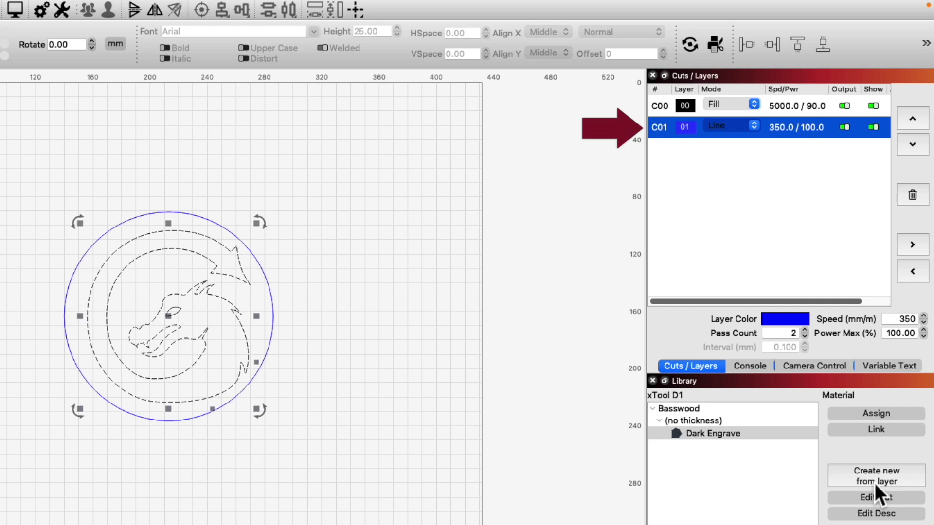
click(874, 482)
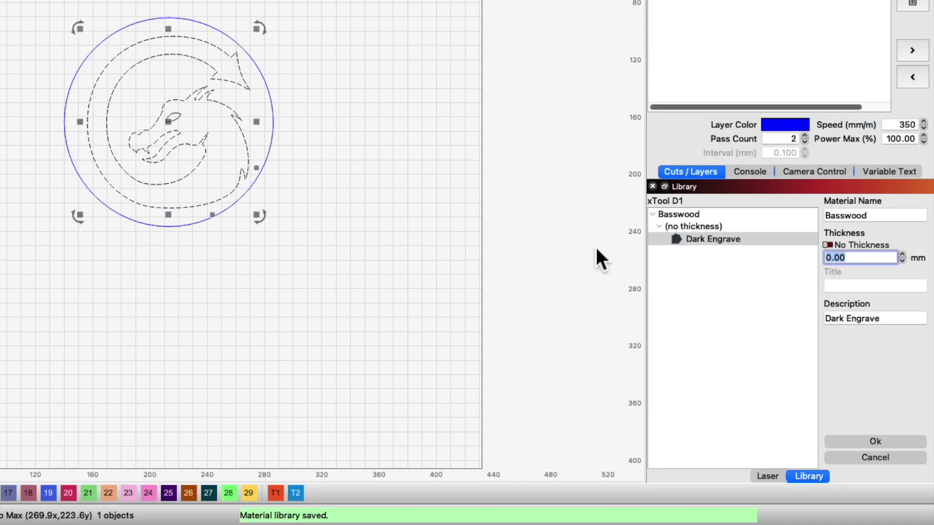
text(3)
click(883, 317)
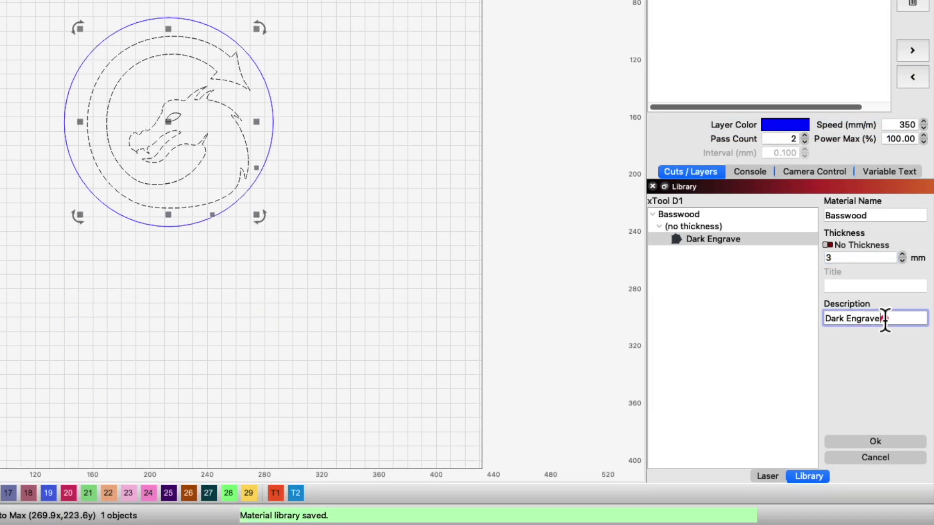
text(Cut)
click(891, 439)
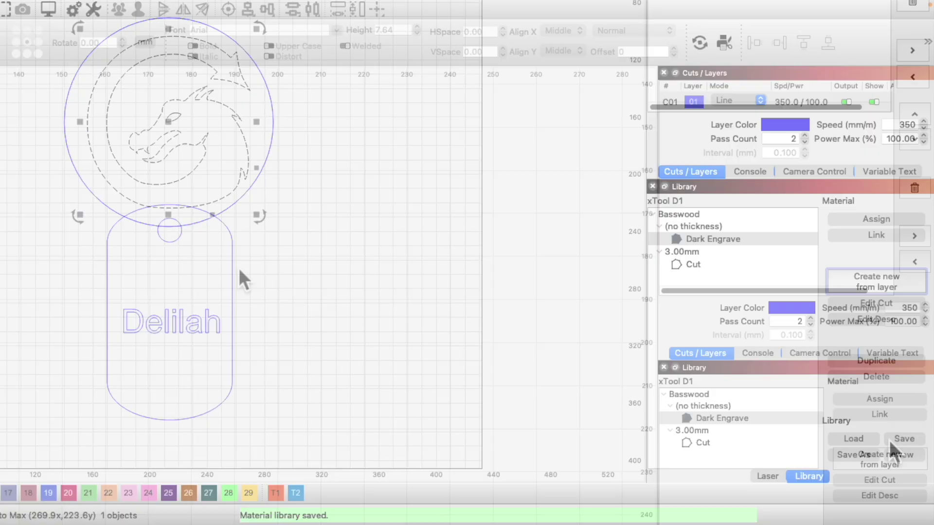
click(232, 272)
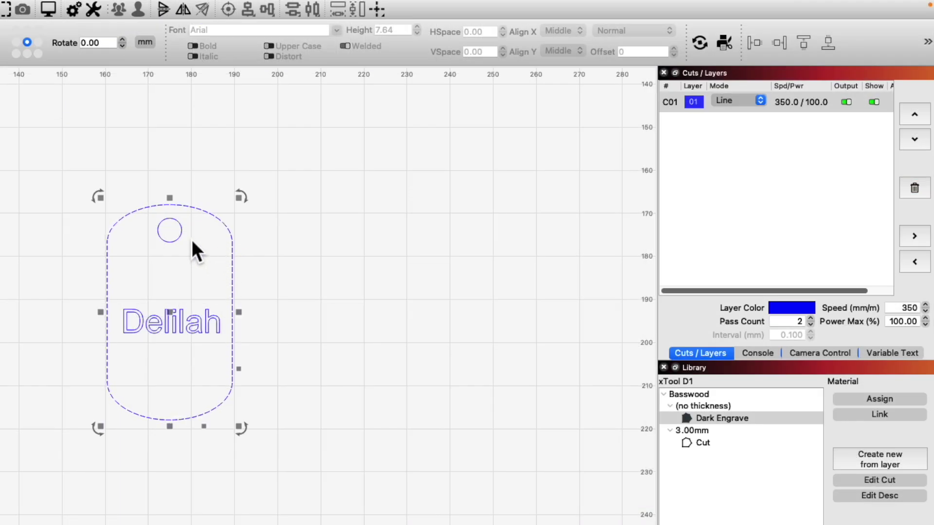
shift+click(178, 235)
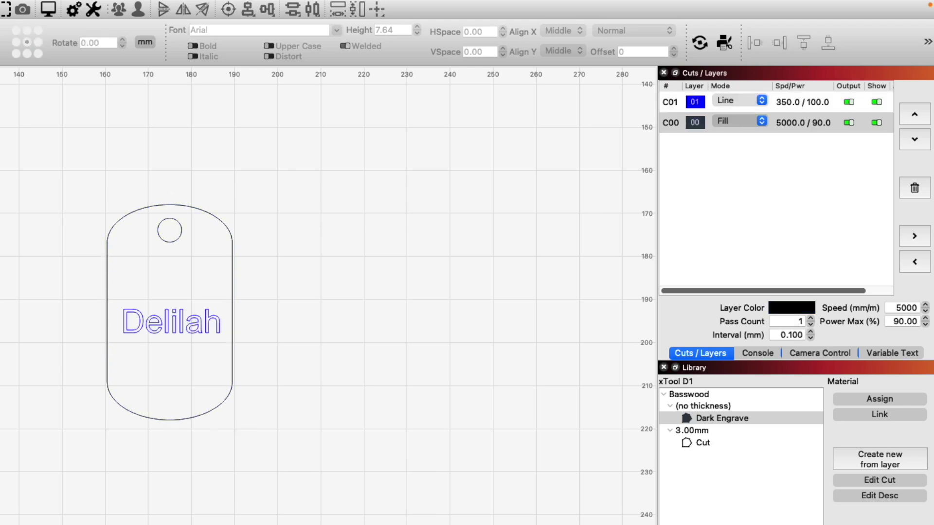
Step: Apply the 3.00mm Cut preset to outline layer C00 and Dark Engrave to text layer C01
double_click(703, 442)
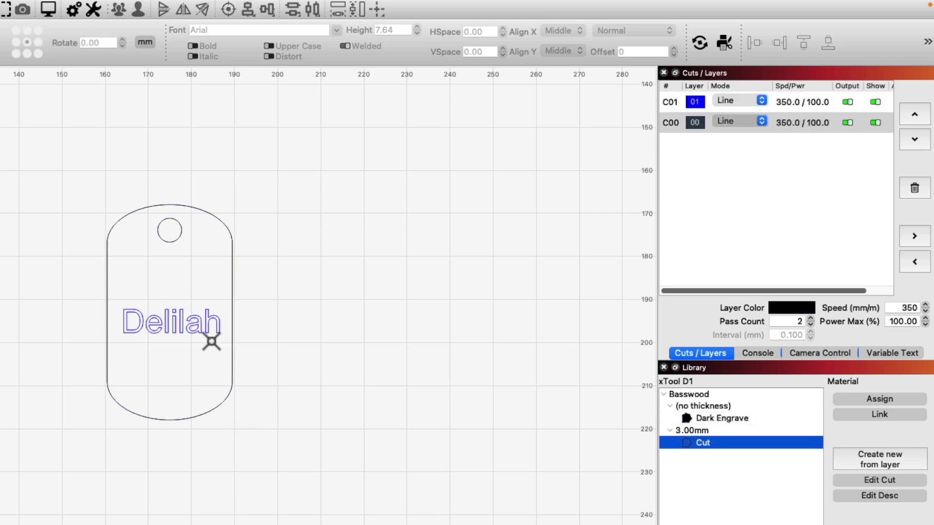
click(187, 331)
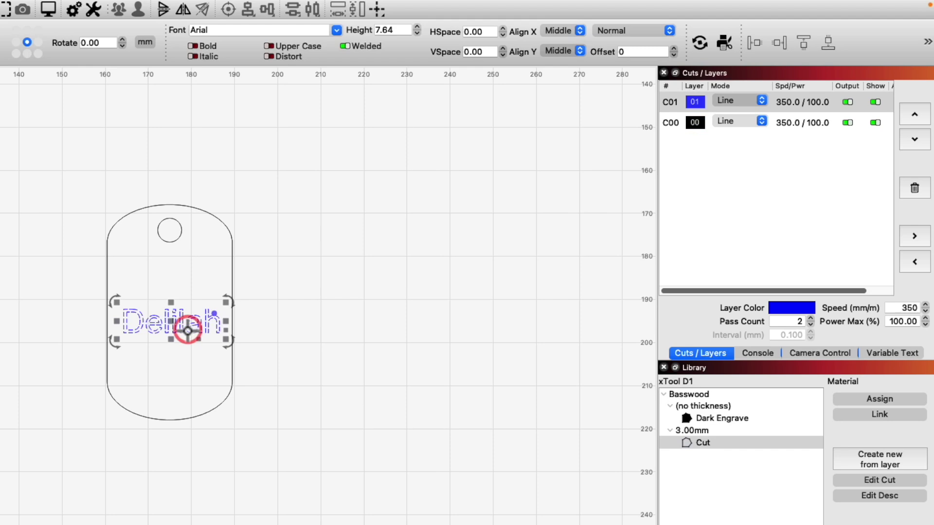
click(793, 100)
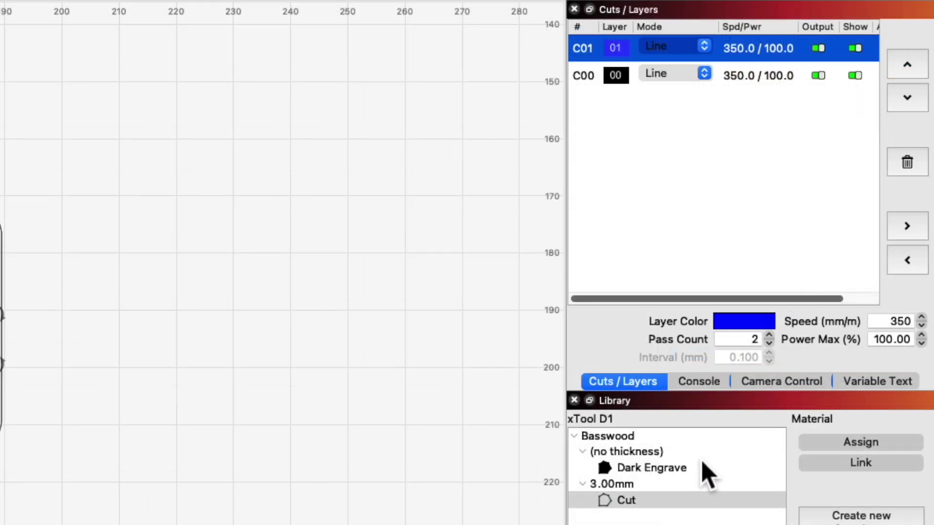
click(743, 418)
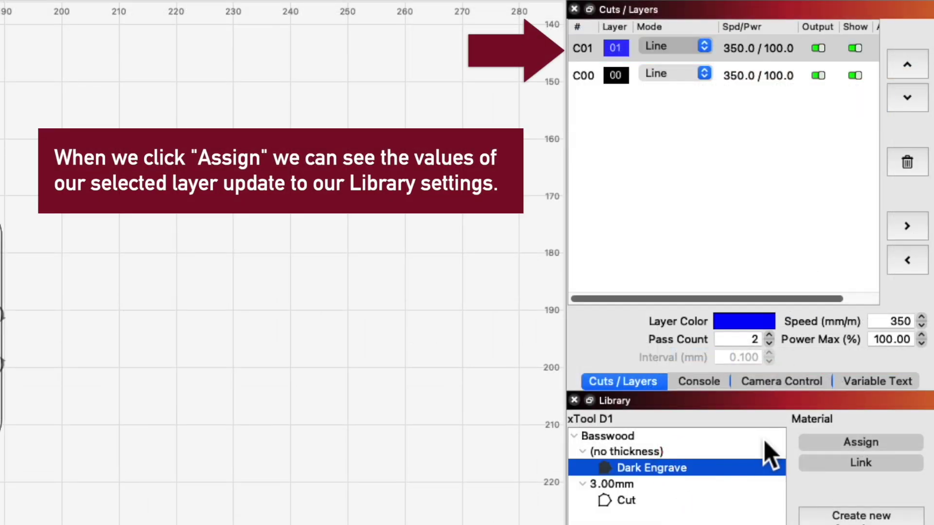
click(863, 440)
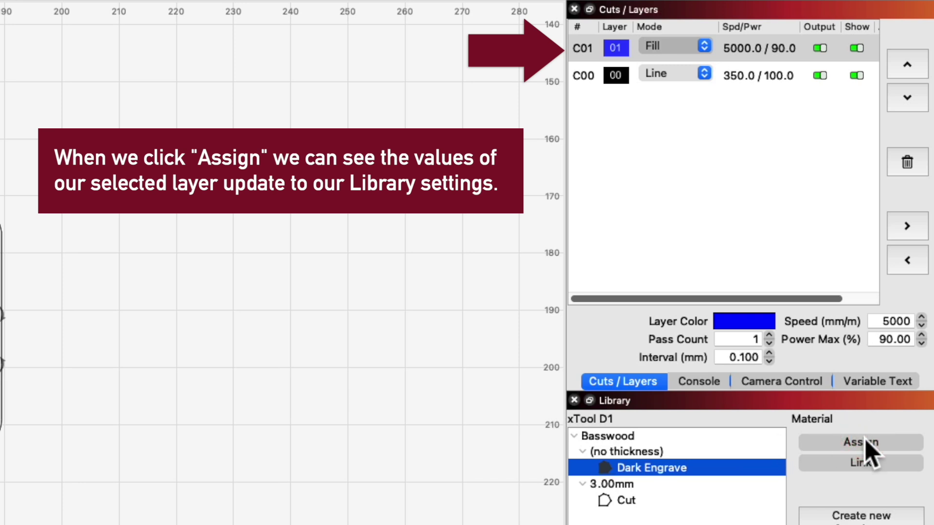
click(479, 339)
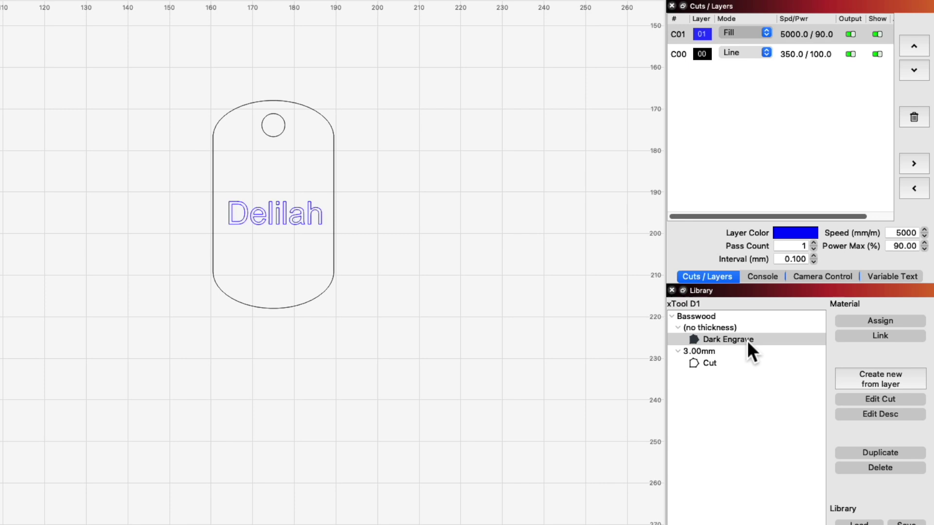
click(748, 340)
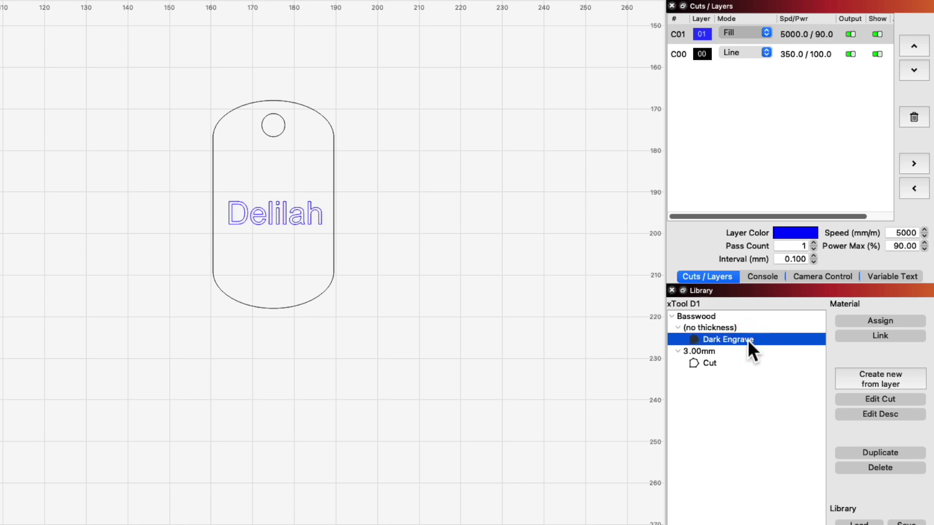
Step: Edit the Dark Engrave preset to 4500 mm/min speed and 80% max power
click(892, 399)
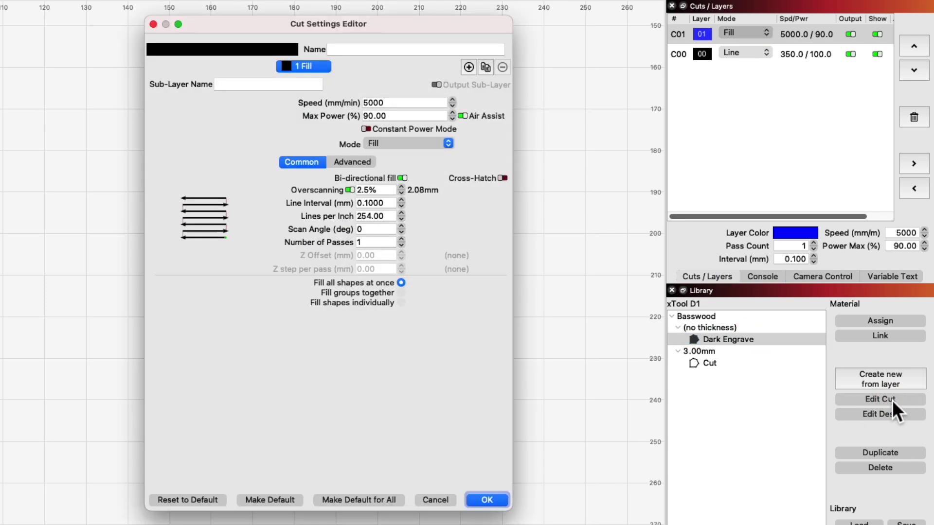
double_click(396, 103)
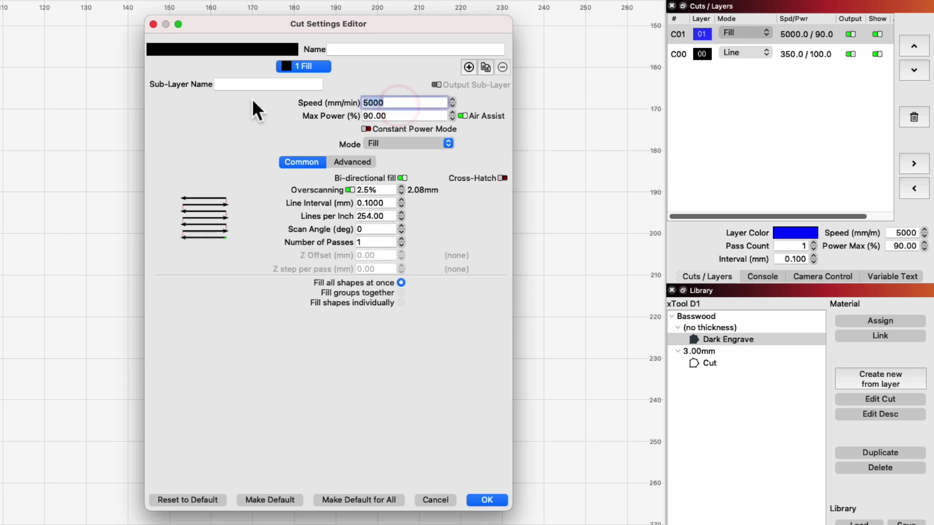
text(4500)
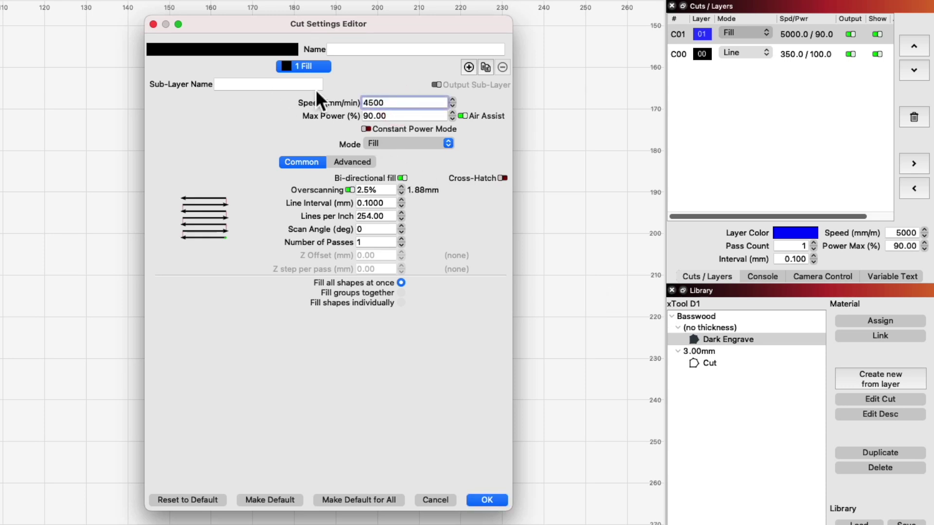
click(403, 115)
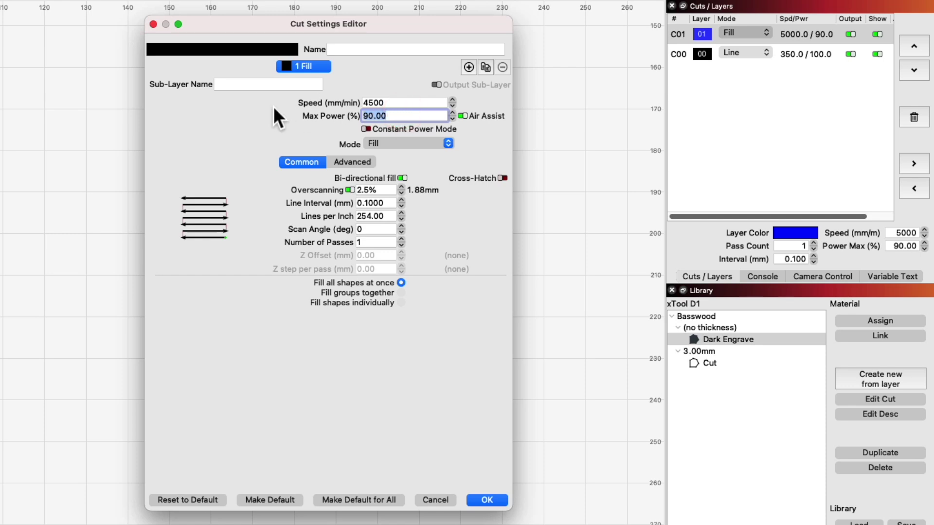
text(80)
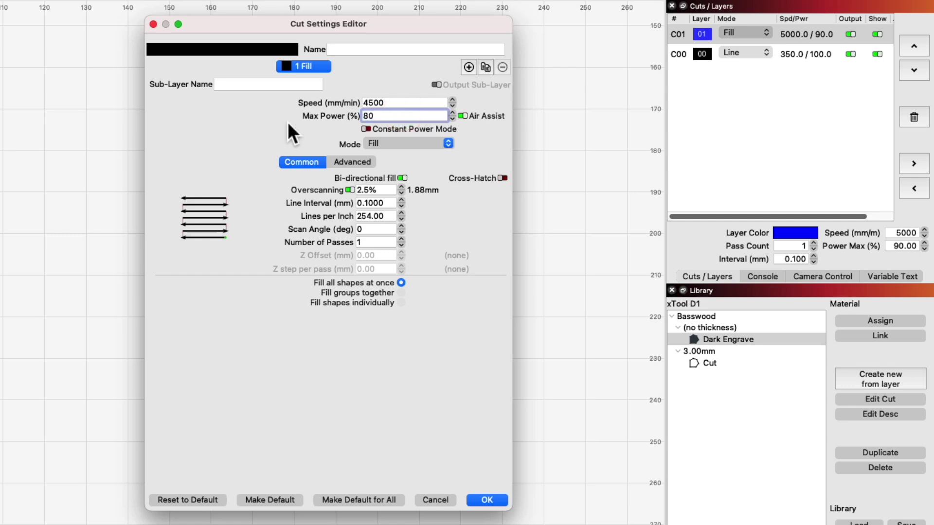
click(501, 501)
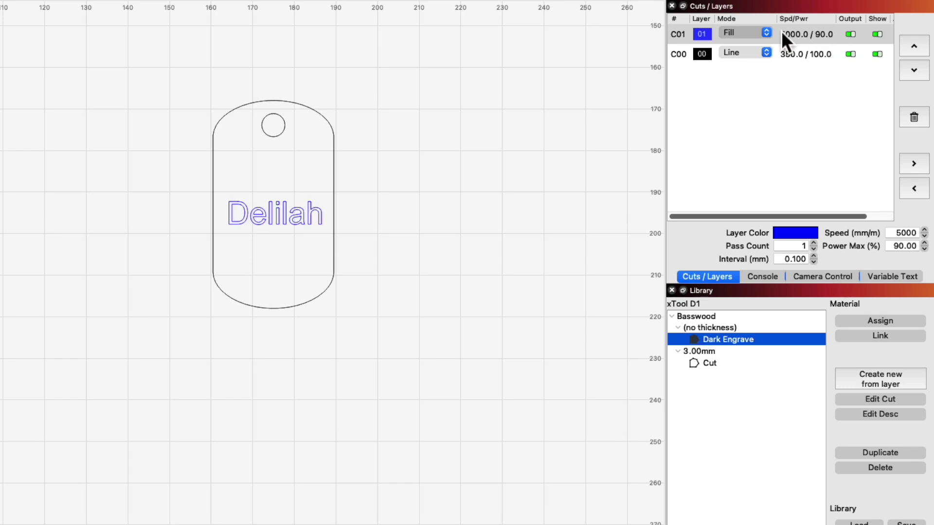
Step: Link layer C01 to Dark Engrave and change that preset to 5000 speed, 90% power
click(877, 36)
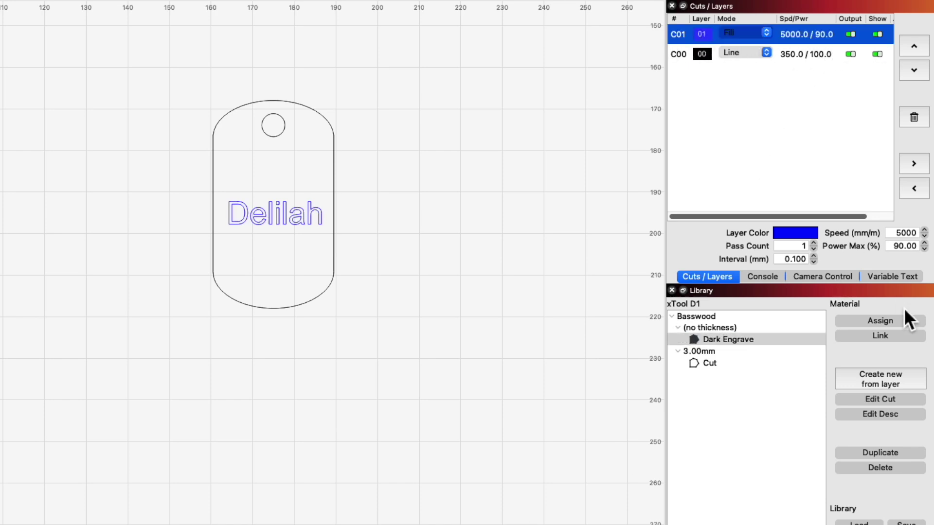
click(903, 338)
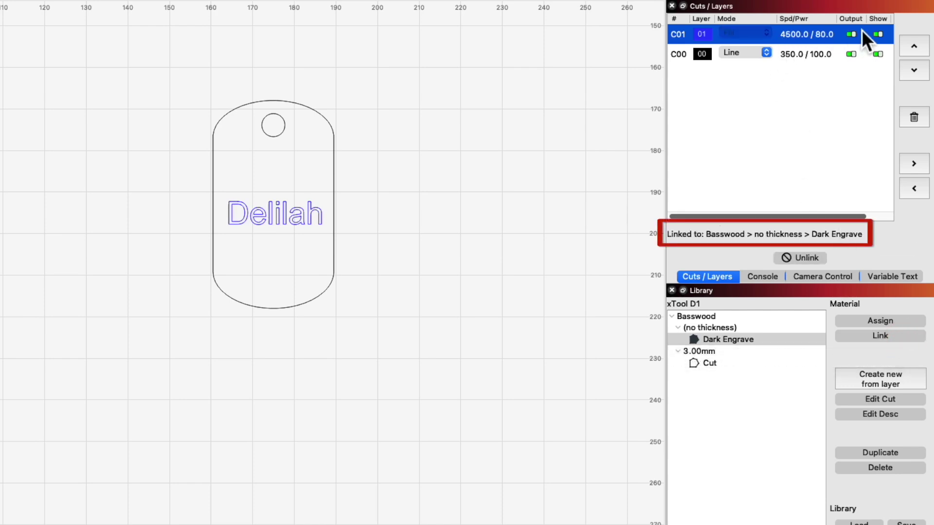
click(751, 339)
double_click(751, 339)
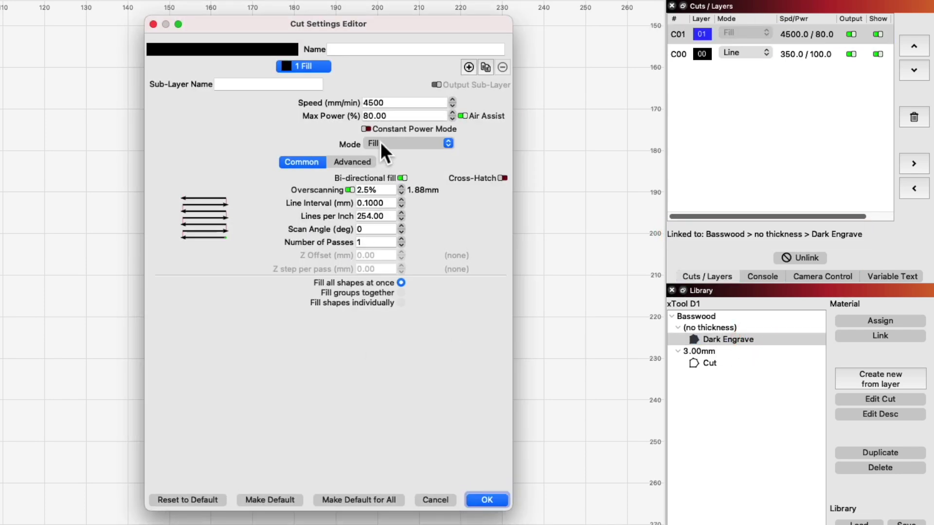
click(396, 106)
key(BackSpace)
text(0)
key(Tab)
text(90)
click(488, 500)
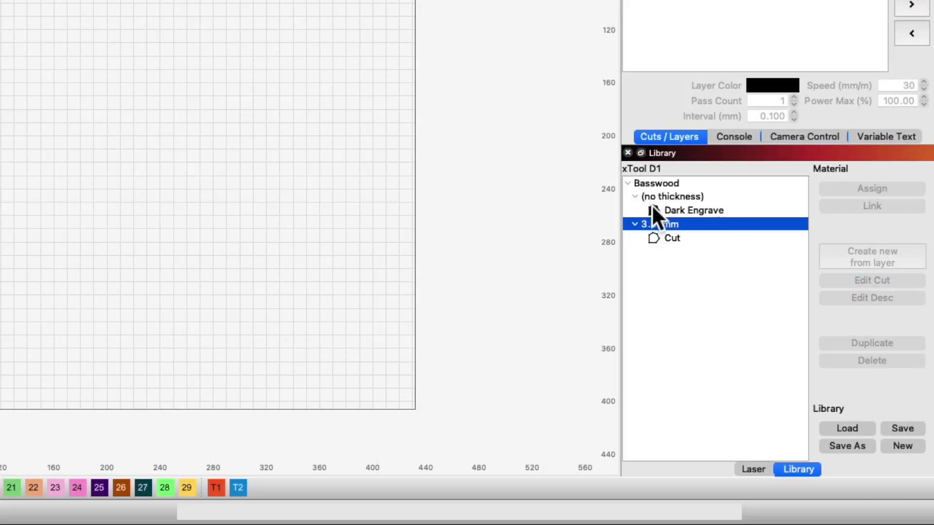
Step: Switch the active laser to xTool_P2 and display its Basswood material library entries
click(744, 470)
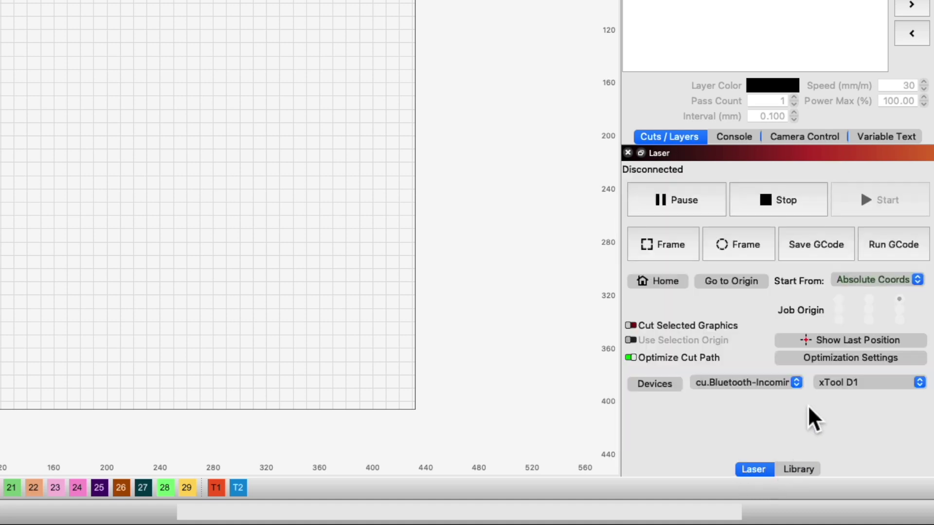
click(853, 382)
click(848, 395)
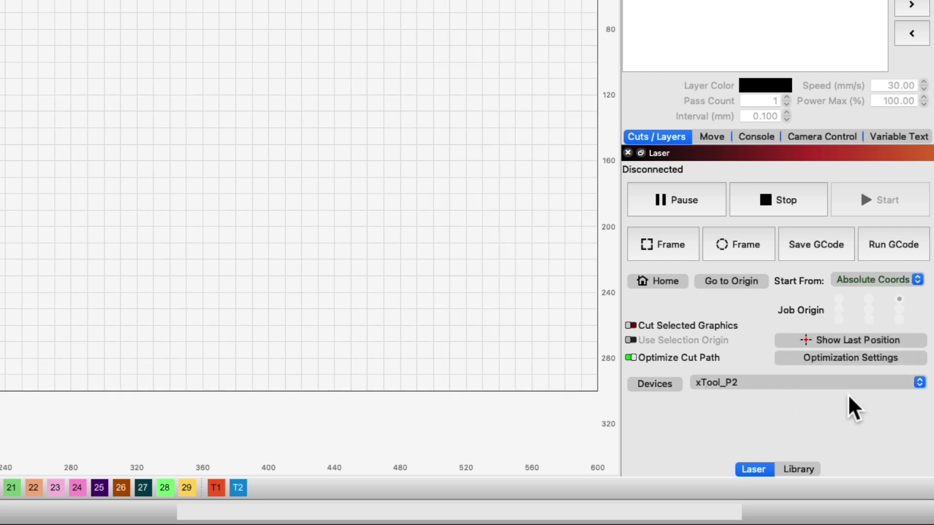
click(801, 468)
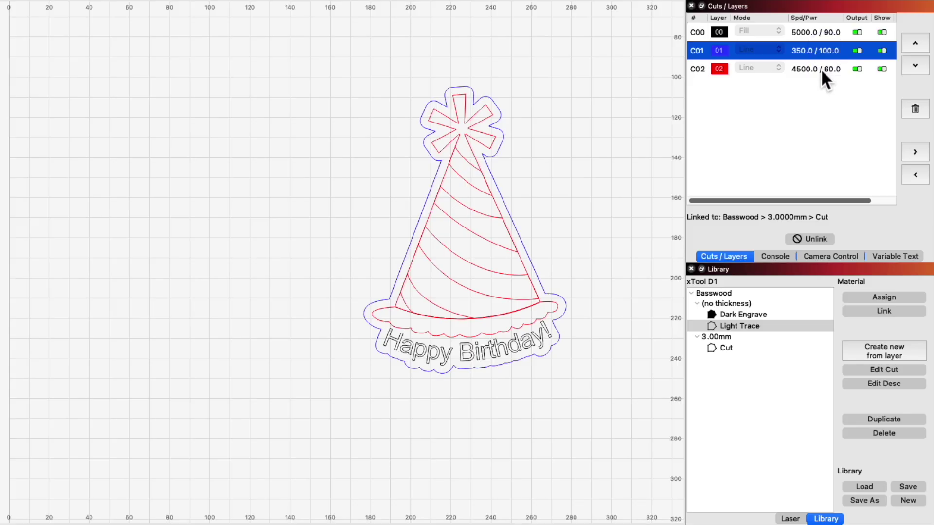
Step: Select layer C02 and change the design's laser device from xTool D1 to xTool_P2
click(821, 69)
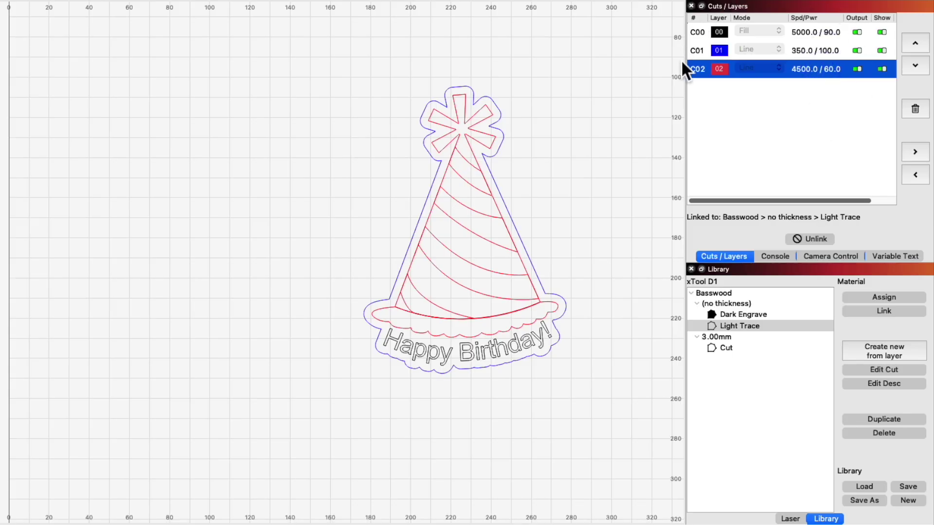
click(790, 519)
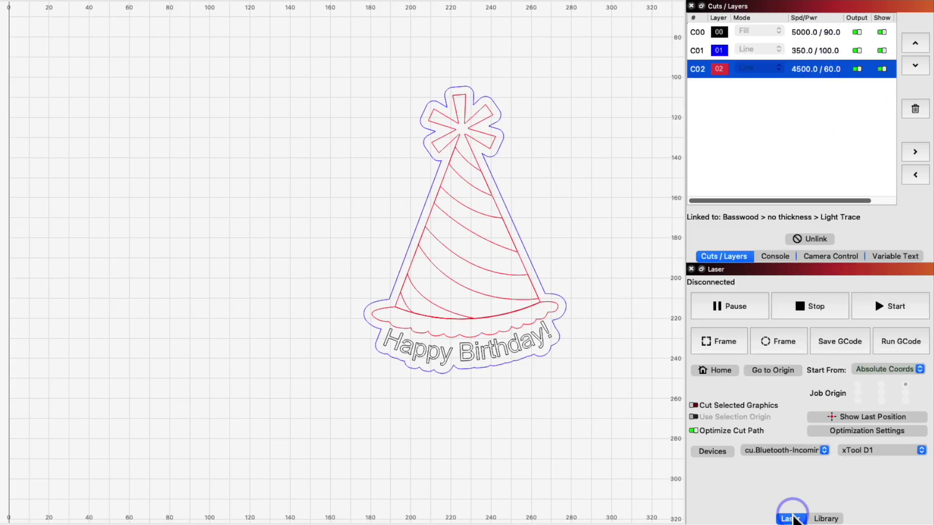
click(849, 457)
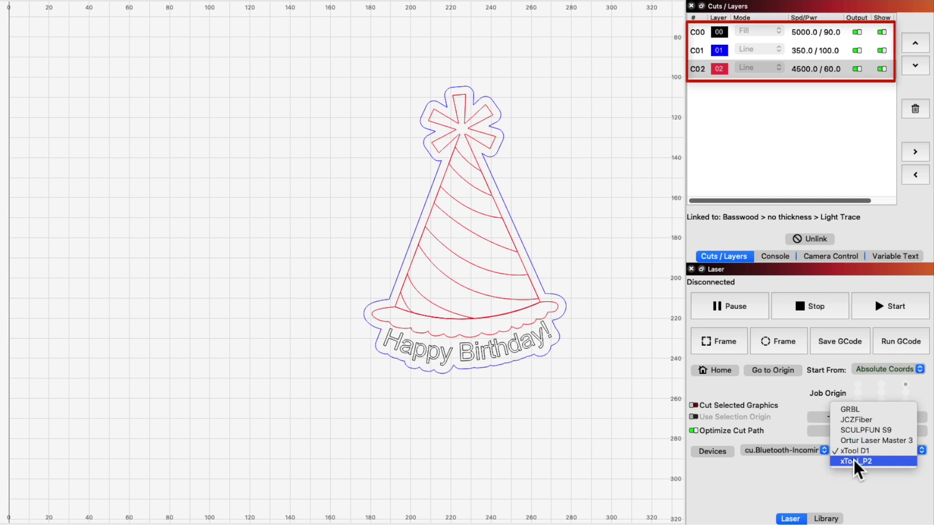
click(855, 461)
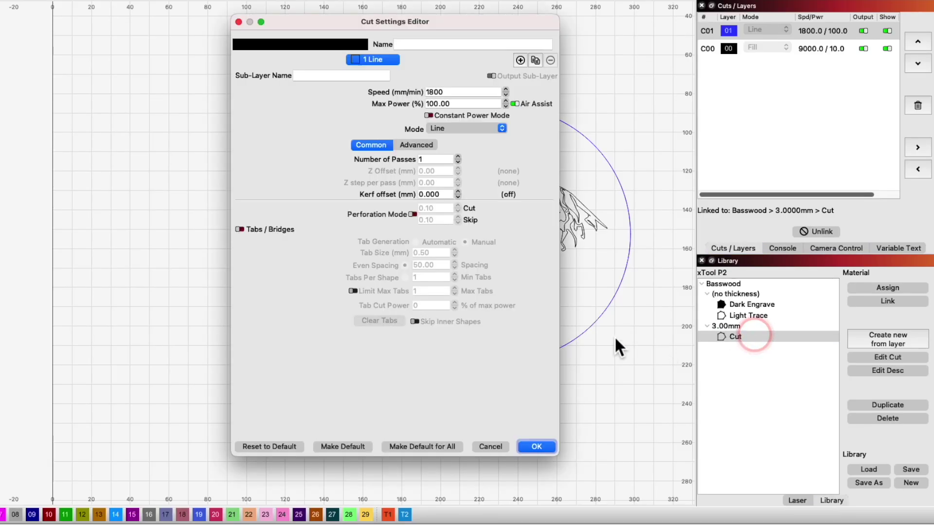
Step: Lower the P2 Basswood 3.00mm Cut speed from 1800 to 1500 mm/min and confirm it
key(Tab)
text(1500)
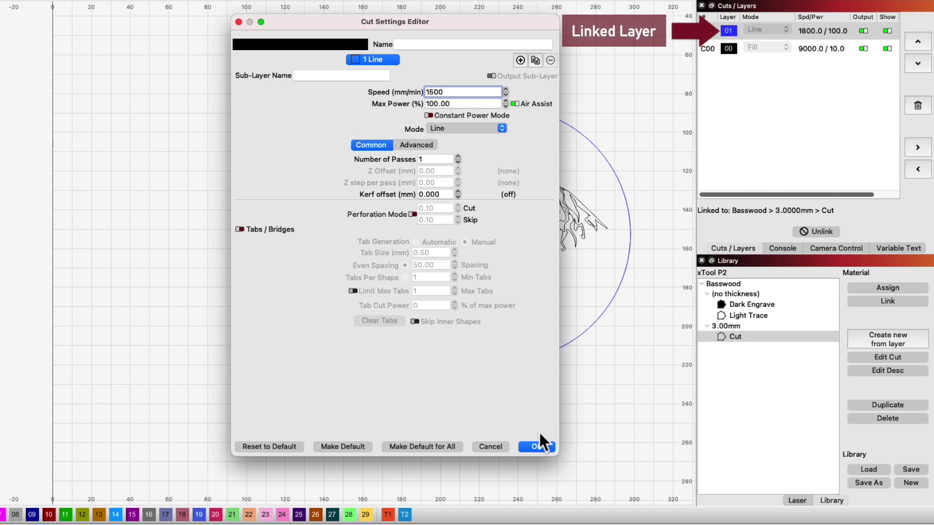
click(537, 447)
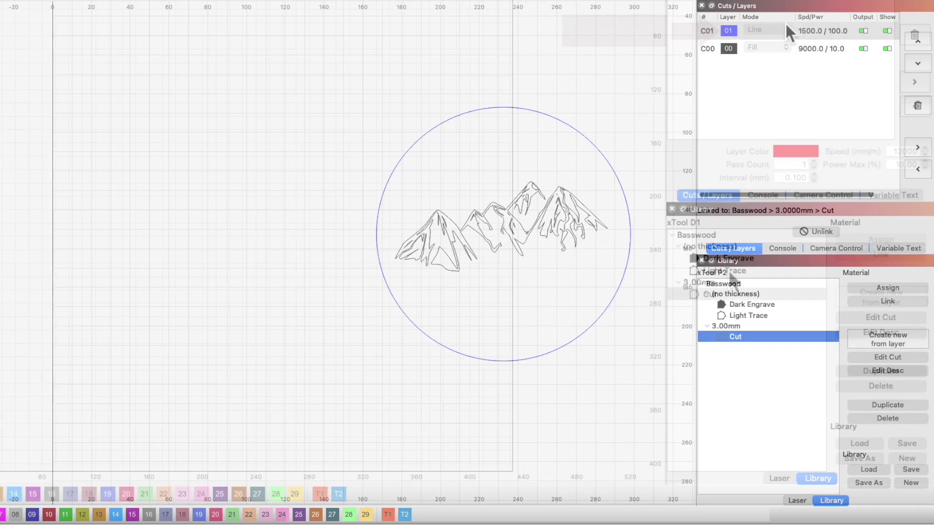
click(729, 270)
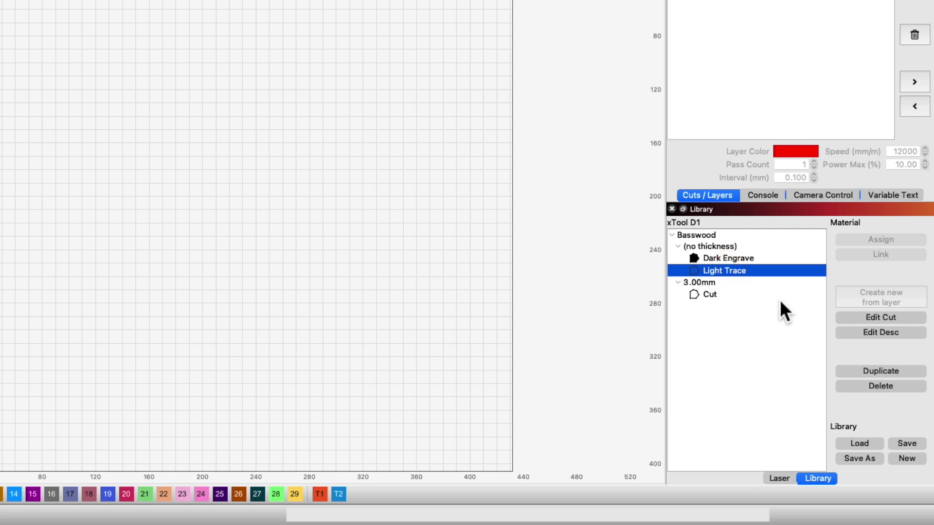
Step: Re-save the Light Trace description, then duplicate Basswood Dark Engrave into Dark Engrave_copy
click(845, 332)
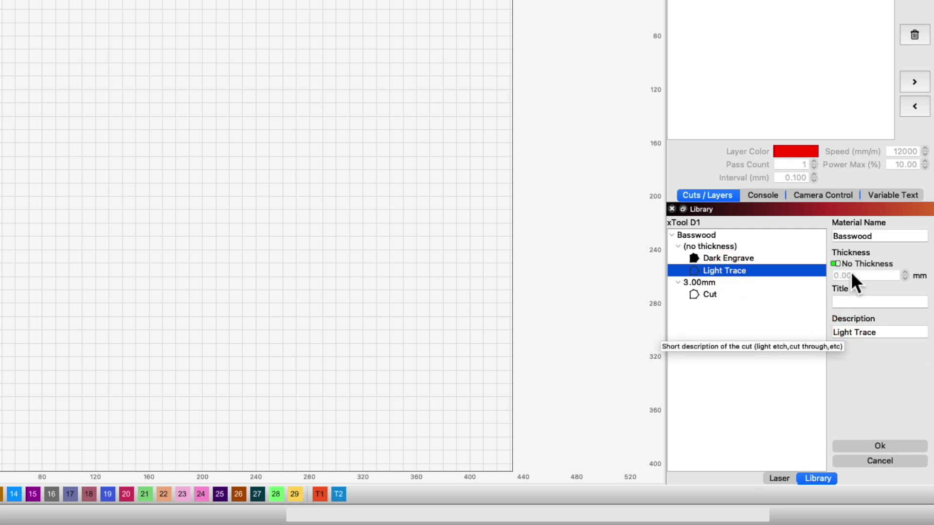
click(868, 444)
click(912, 371)
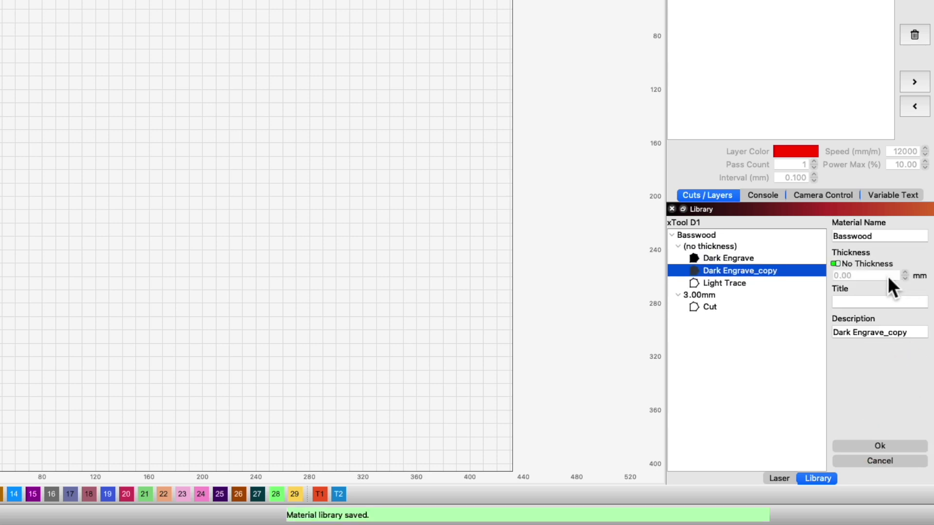
Step: Switch to a different laser device profile and show its material library
click(780, 478)
click(874, 406)
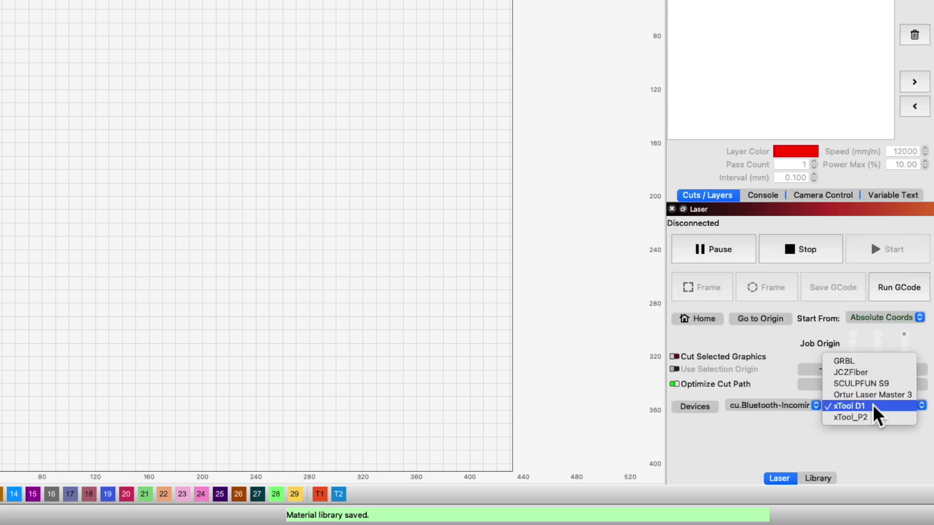
click(875, 383)
click(818, 478)
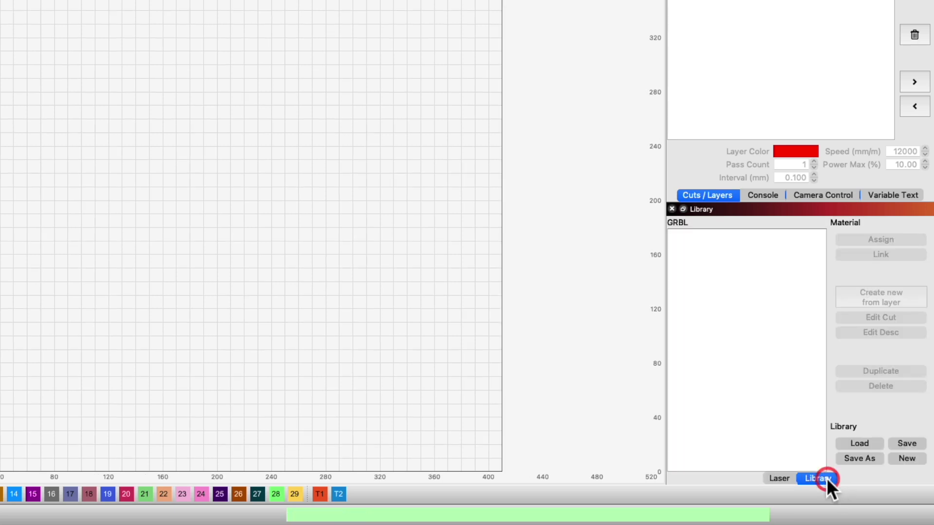
Step: Create a new empty material library and save it as GRBL
click(908, 458)
click(869, 458)
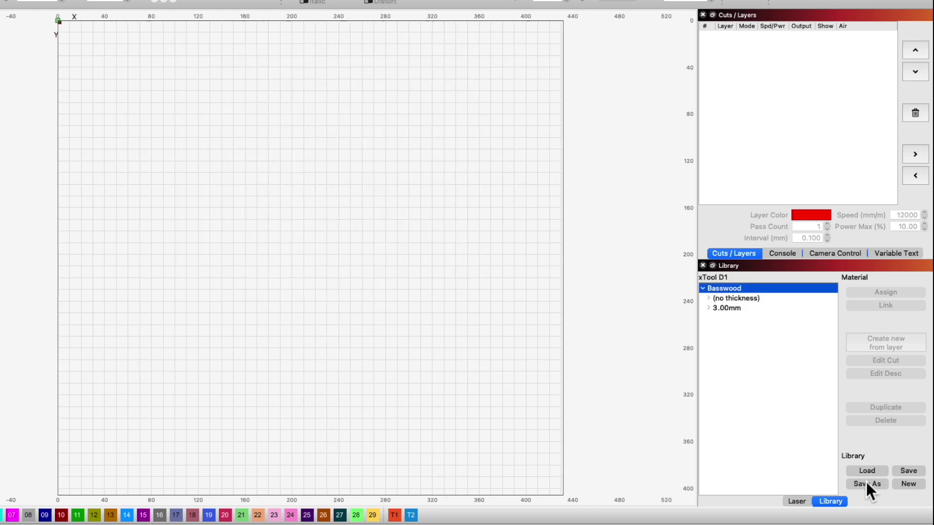
click(867, 484)
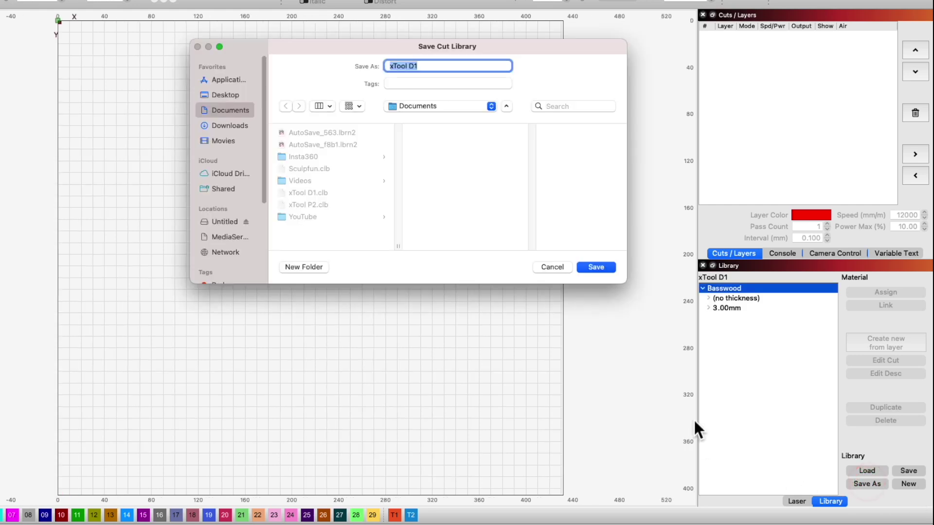
text(GRBL)
key(BackSpace)
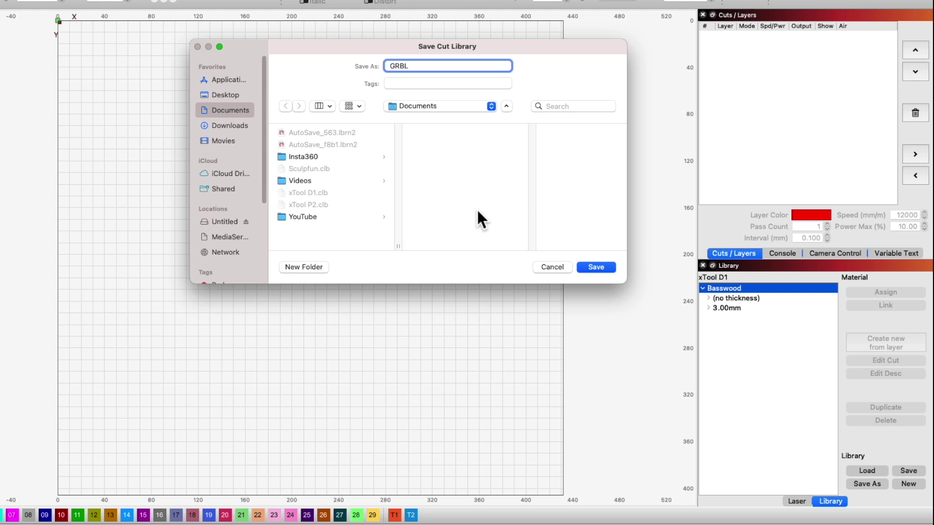
key(Return)
Step: Load the xTool P2.clb library file
click(863, 470)
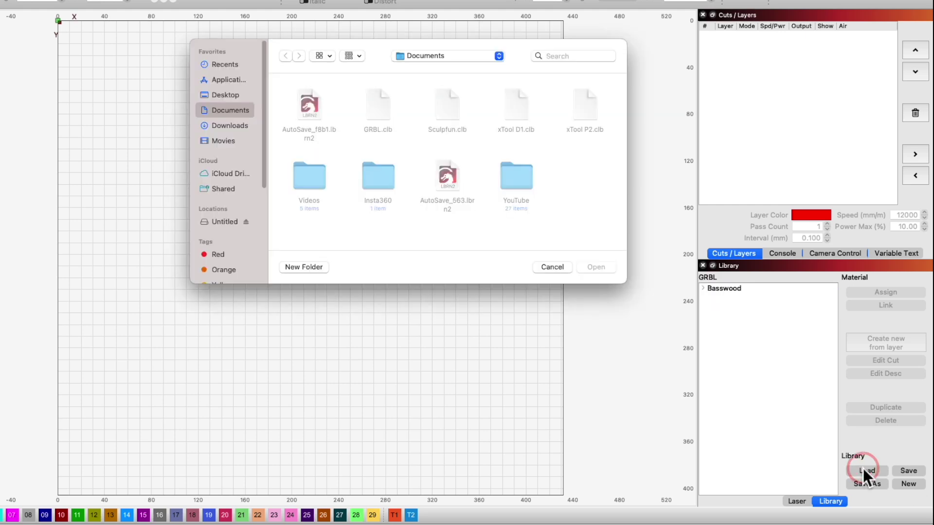
click(587, 130)
click(595, 268)
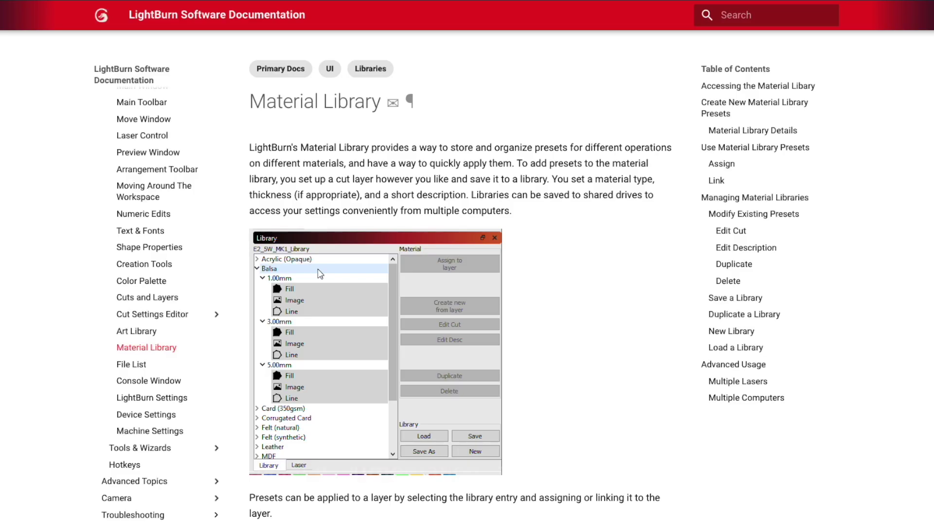
Step: Scroll the Material Library docs page down to the Accessing the Material Library section
scroll(459, 282, down, 2)
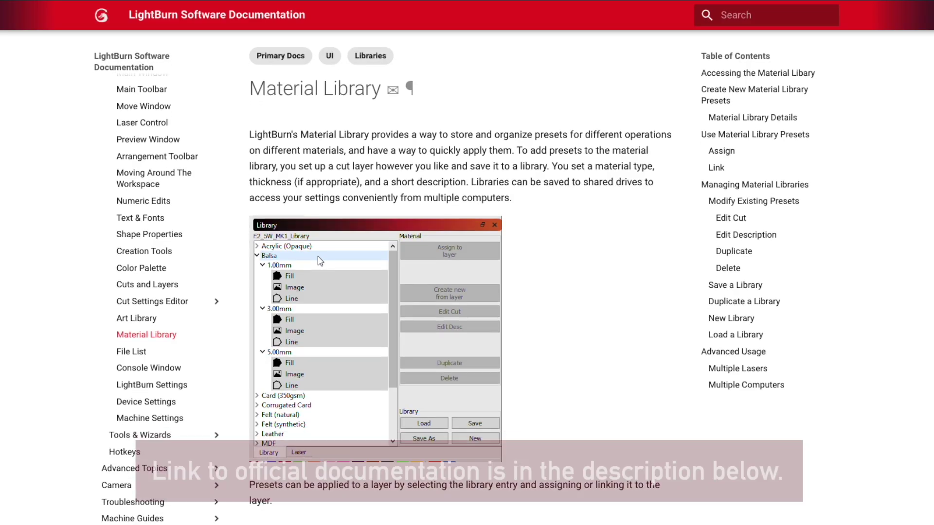
scroll(459, 282, down, 3)
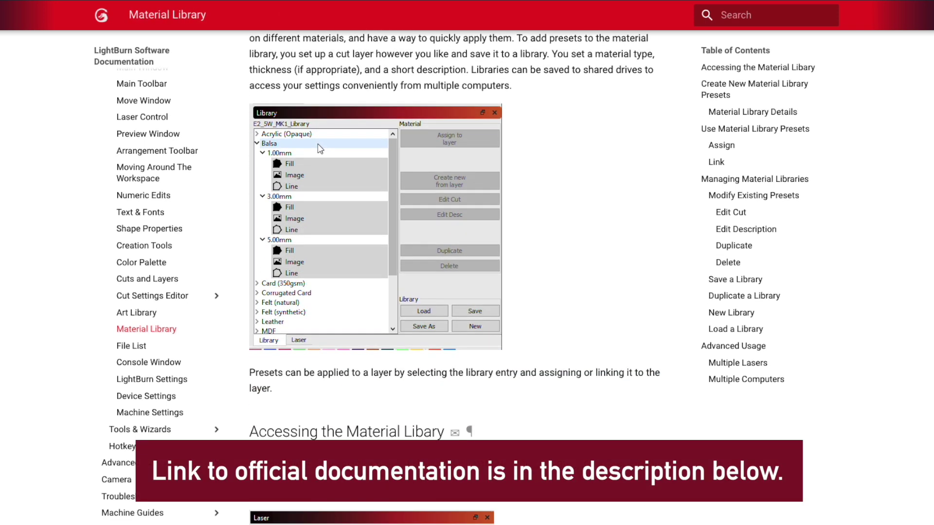
scroll(459, 282, down, 3)
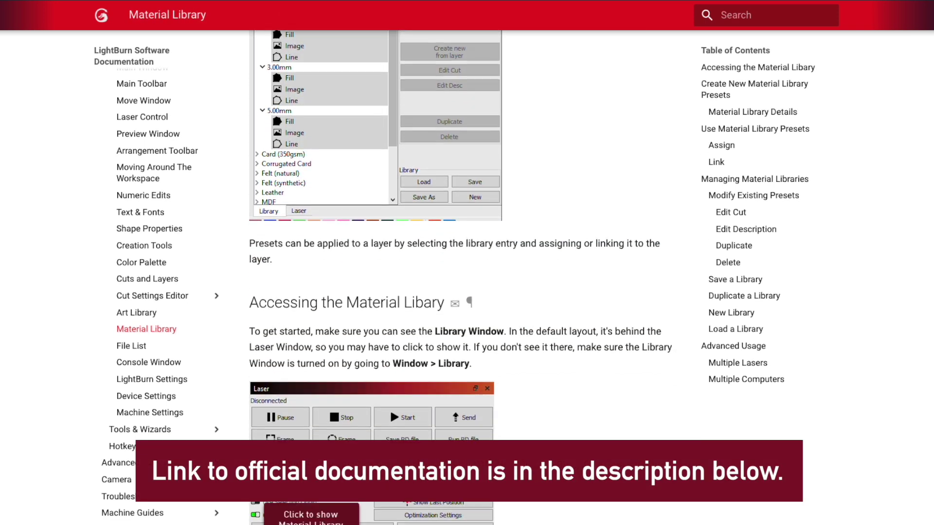